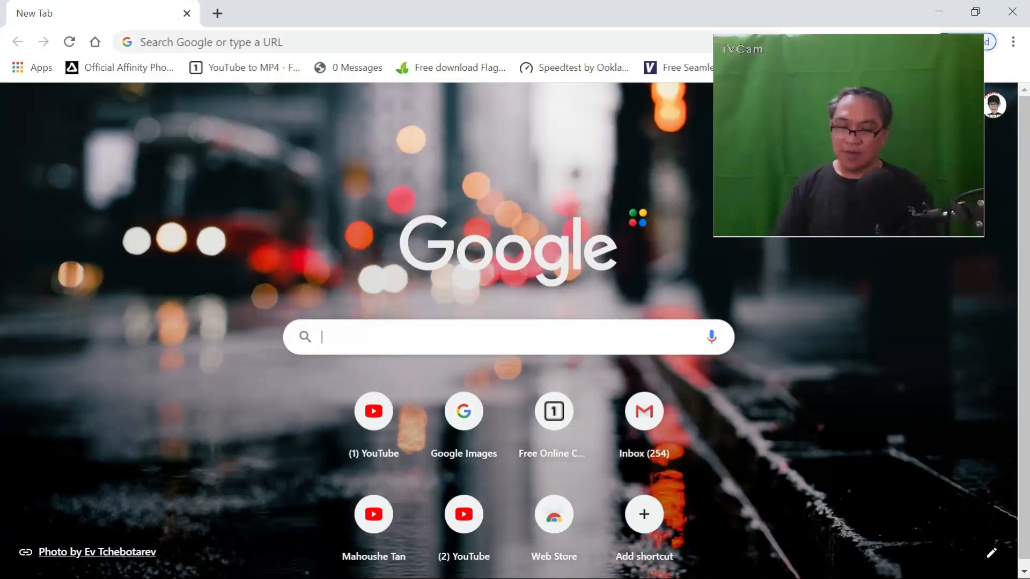
Step: Search Google for "download obs" and open the OBS: Open Broadcaster Software website from the results
{"action": "type", "text": "OBS"}
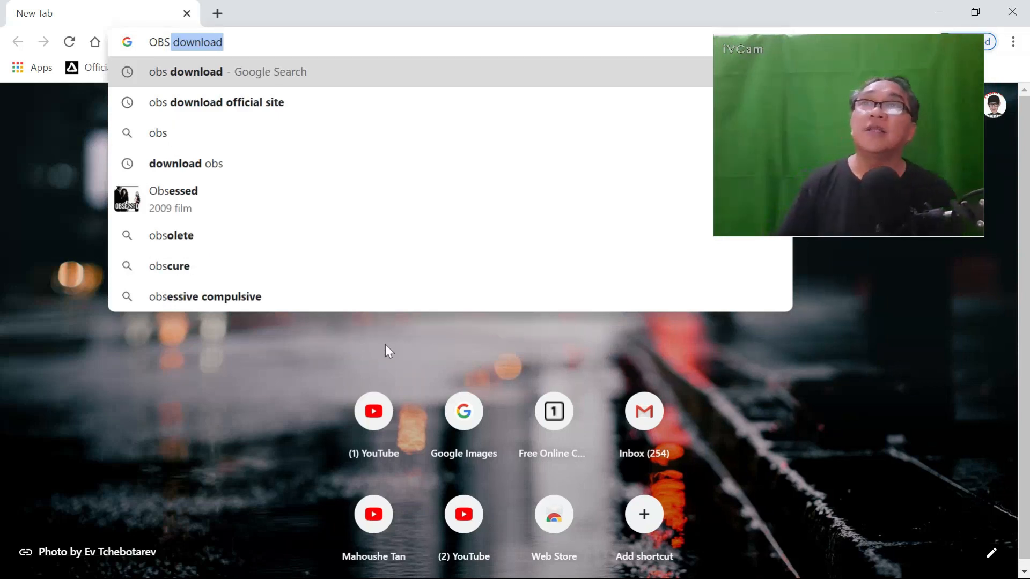
{"action": "left_click", "coordinate": [203, 170]}
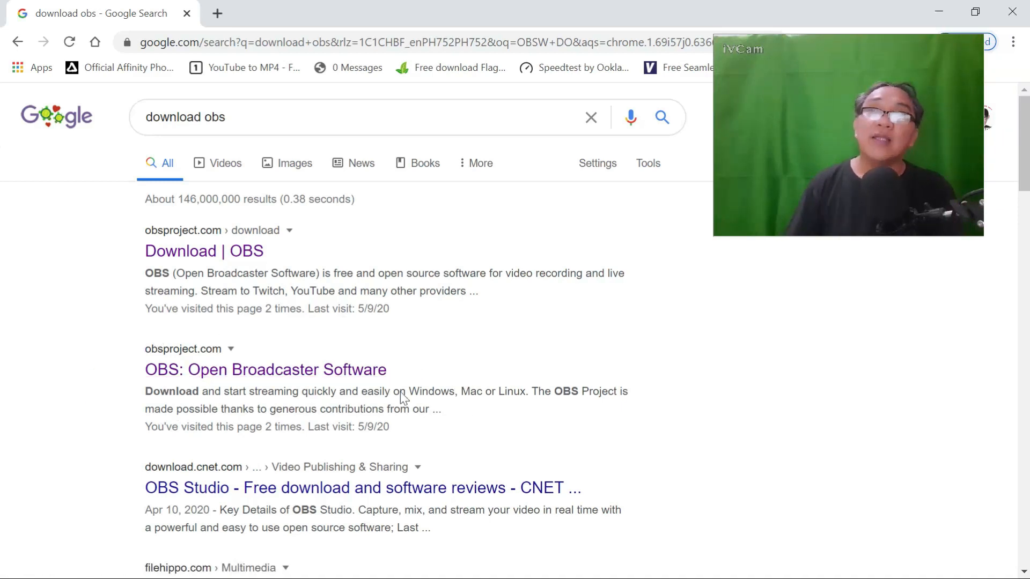
{"action": "left_click", "coordinate": [327, 375]}
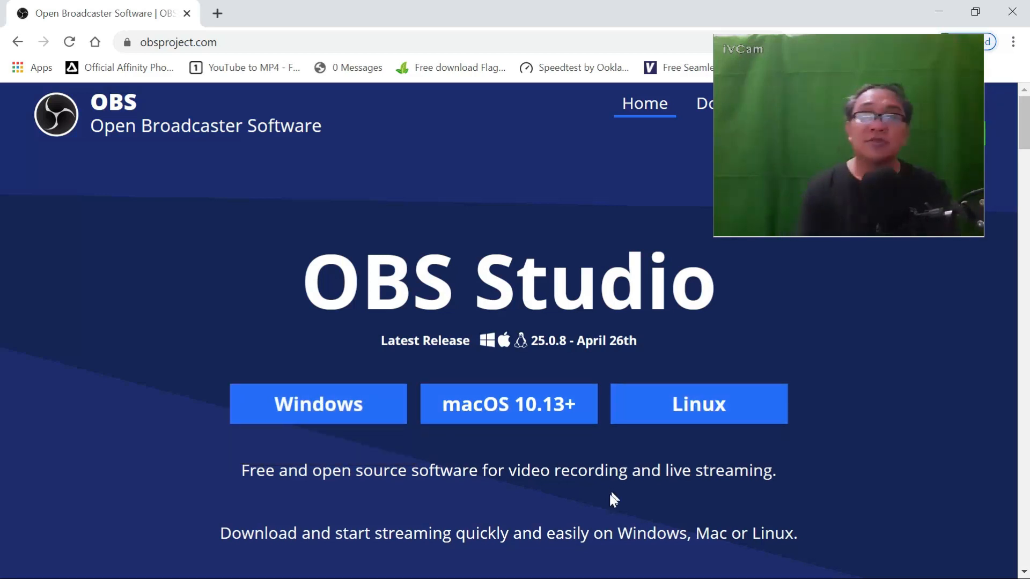
Step: Request the OBS Studio installer for Windows and dismiss the Save As dialog without saving the file
{"action": "scroll", "coordinate": [414, 501], "scroll_direction": "down", "scroll_amount": 3}
{"action": "scroll", "coordinate": [414, 501], "scroll_direction": "up", "scroll_amount": 3}
{"action": "scroll", "coordinate": [413, 497], "scroll_direction": "down", "scroll_amount": 10}
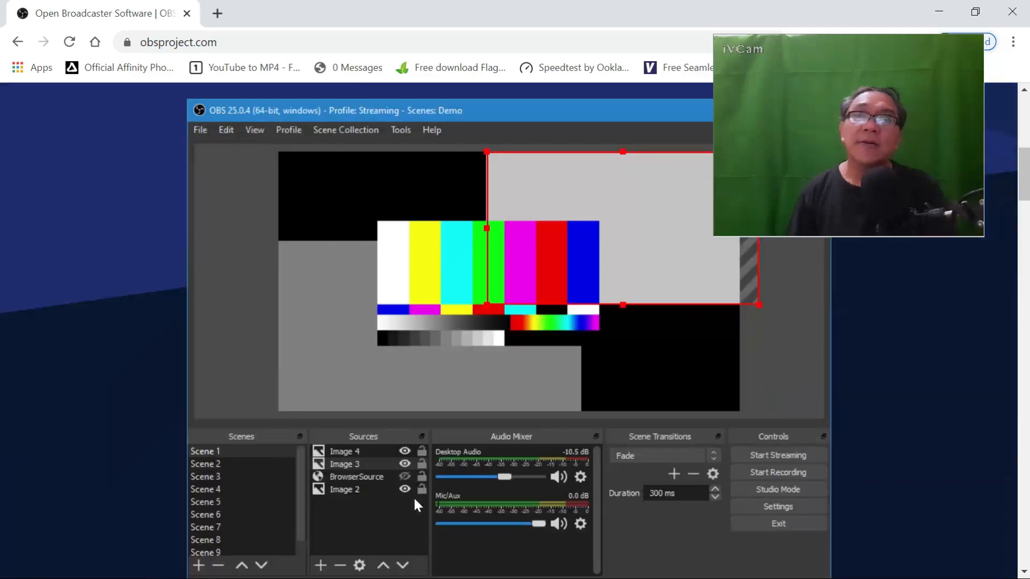
{"action": "scroll", "coordinate": [413, 496], "scroll_direction": "up", "scroll_amount": 6}
{"action": "scroll", "coordinate": [414, 497], "scroll_direction": "up", "scroll_amount": 5}
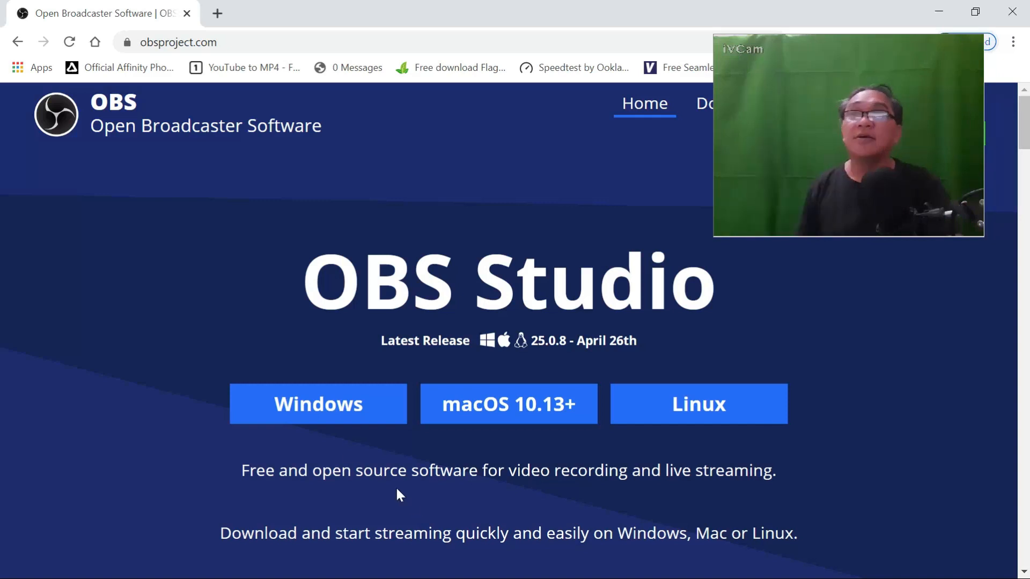
{"action": "left_click", "coordinate": [346, 418]}
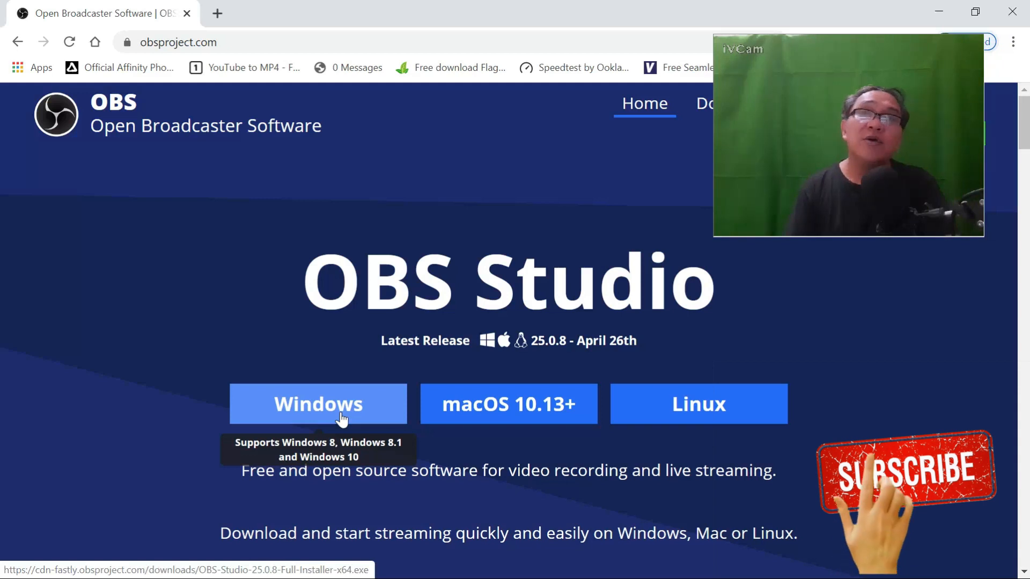
{"action": "left_click", "coordinate": [341, 417]}
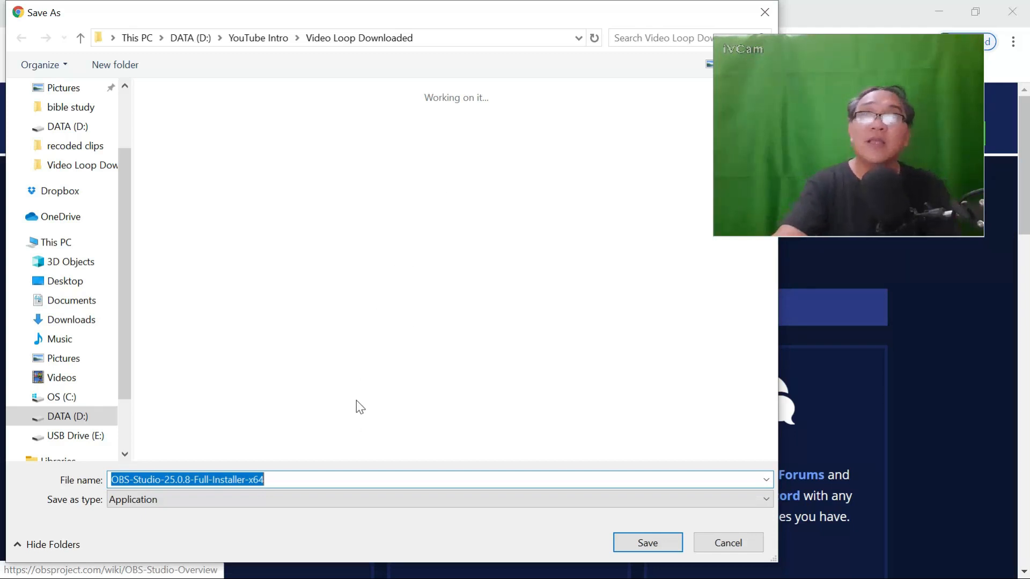
{"action": "mouse_move", "coordinate": [468, 25]}
{"action": "left_mouse_down"}
{"action": "mouse_move", "coordinate": [409, 62]}
{"action": "mouse_move", "coordinate": [476, 27]}
{"action": "mouse_move", "coordinate": [391, 57]}
{"action": "mouse_move", "coordinate": [386, 48]}
{"action": "mouse_move", "coordinate": [468, 35]}
{"action": "left_mouse_up"}
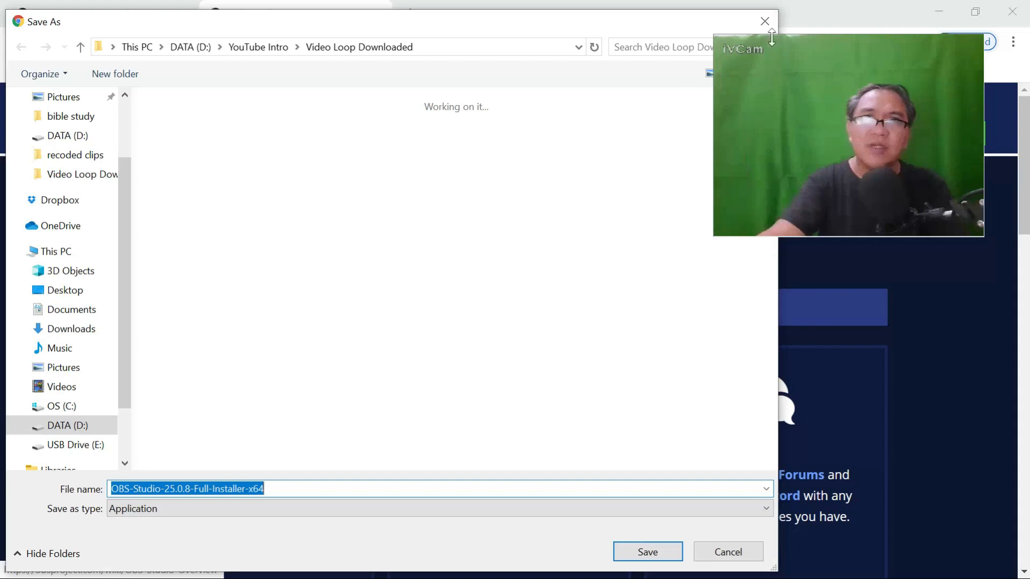
{"action": "left_click", "coordinate": [761, 19]}
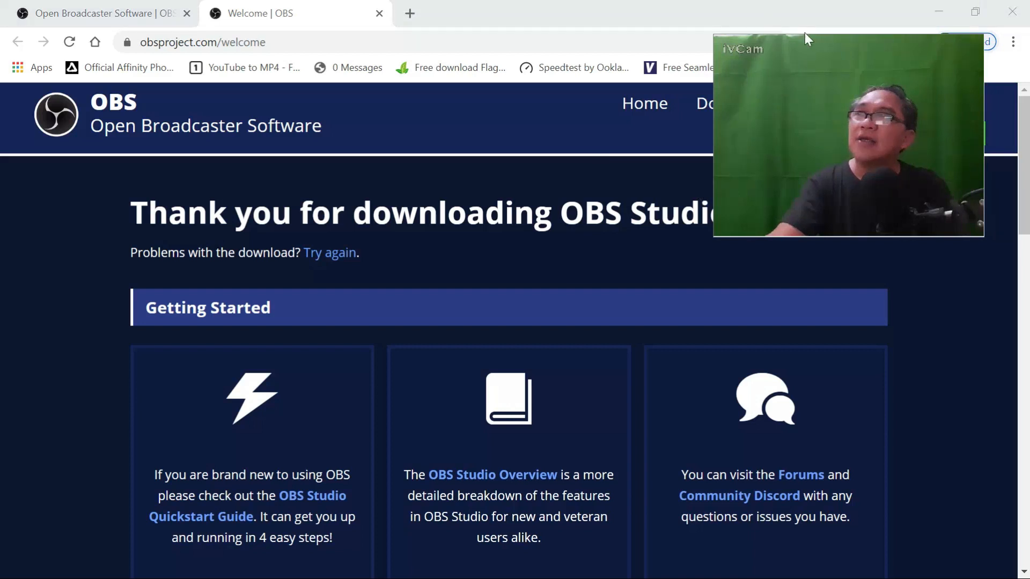
Step: In a new browser window, search Google for "libreoffice download" and open the 6.3.5 download page
{"action": "key", "text": "ctrl+n"}
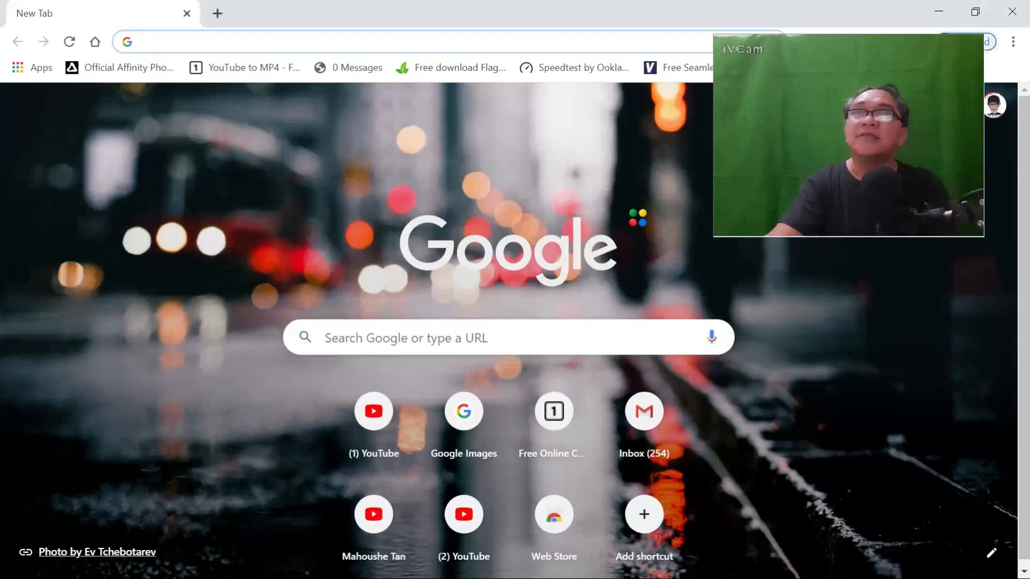
{"action": "left_click", "coordinate": [394, 337]}
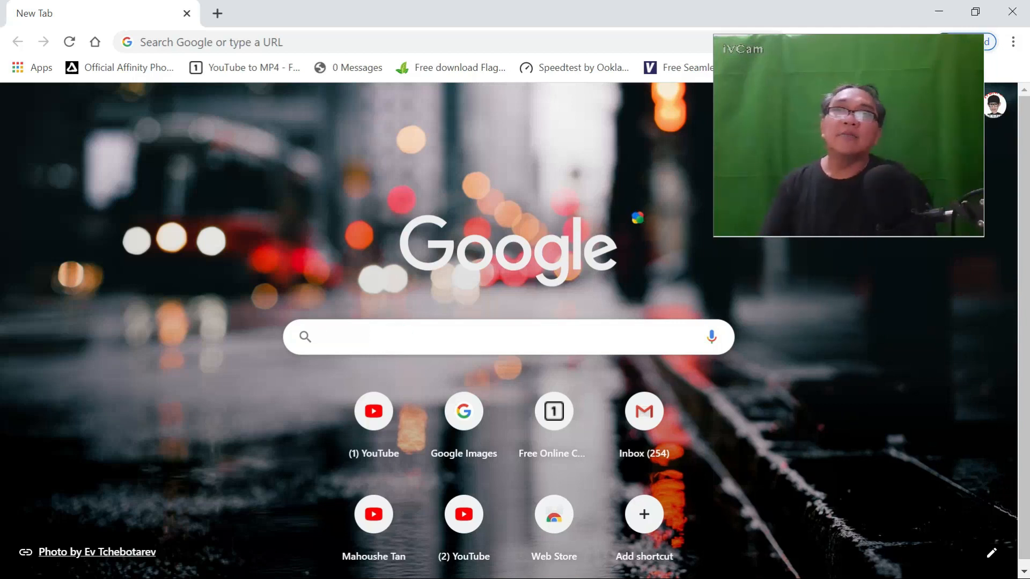
{"action": "type", "text": "LIBRE Office"}
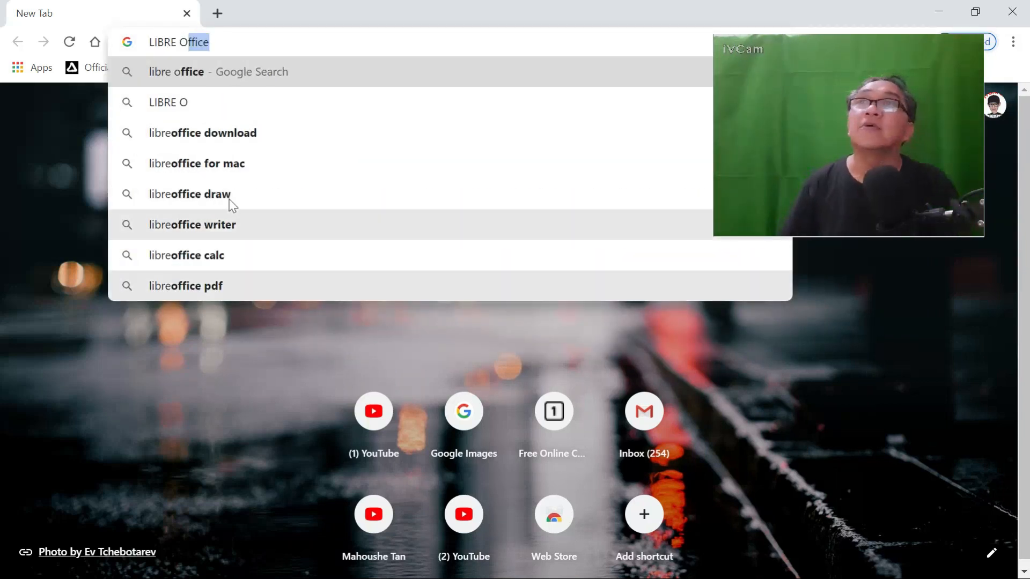
{"action": "left_click", "coordinate": [236, 137]}
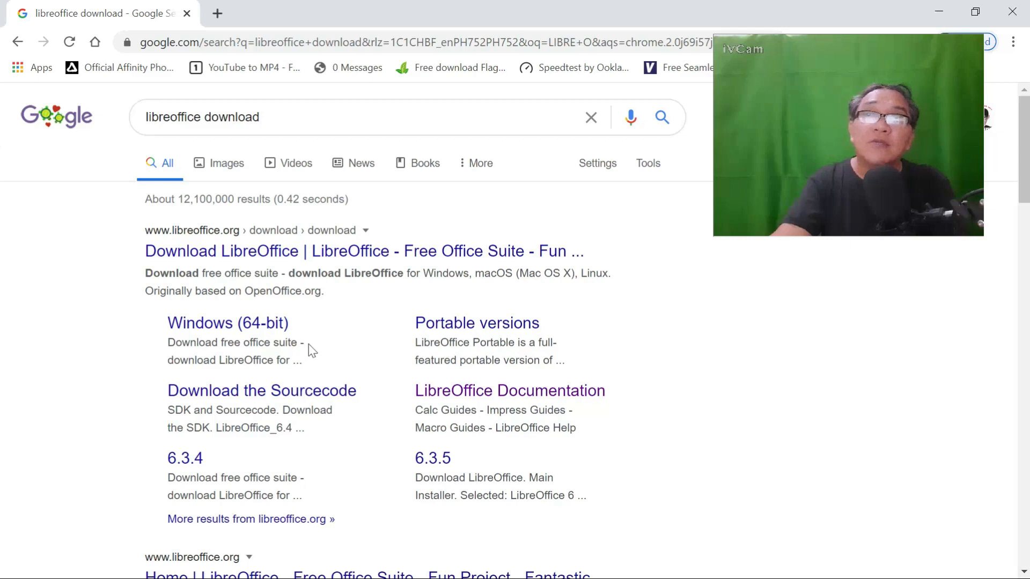
{"action": "left_click", "coordinate": [443, 459]}
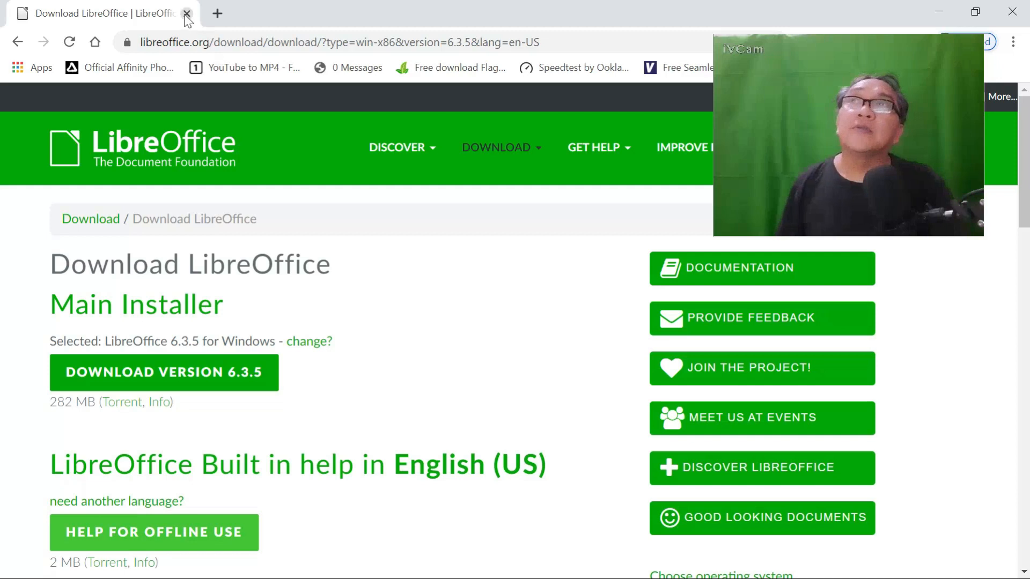
Step: In a new browser tab, search Google for "e2esoft ivcam" and open E2ESOFT's iVCam page
{"action": "left_click", "coordinate": [217, 14]}
{"action": "type", "text": "E"}
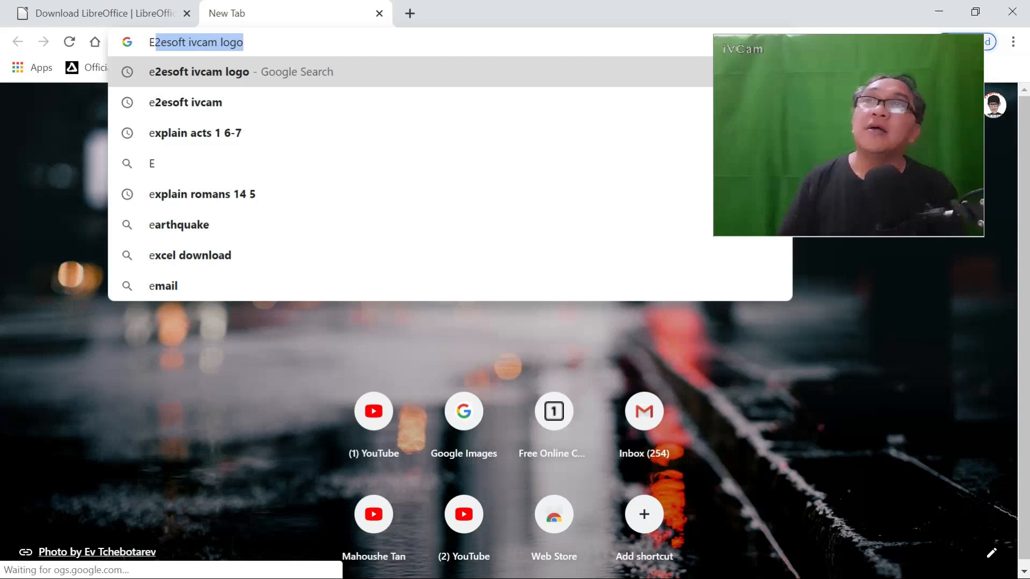
{"action": "left_click", "coordinate": [214, 102]}
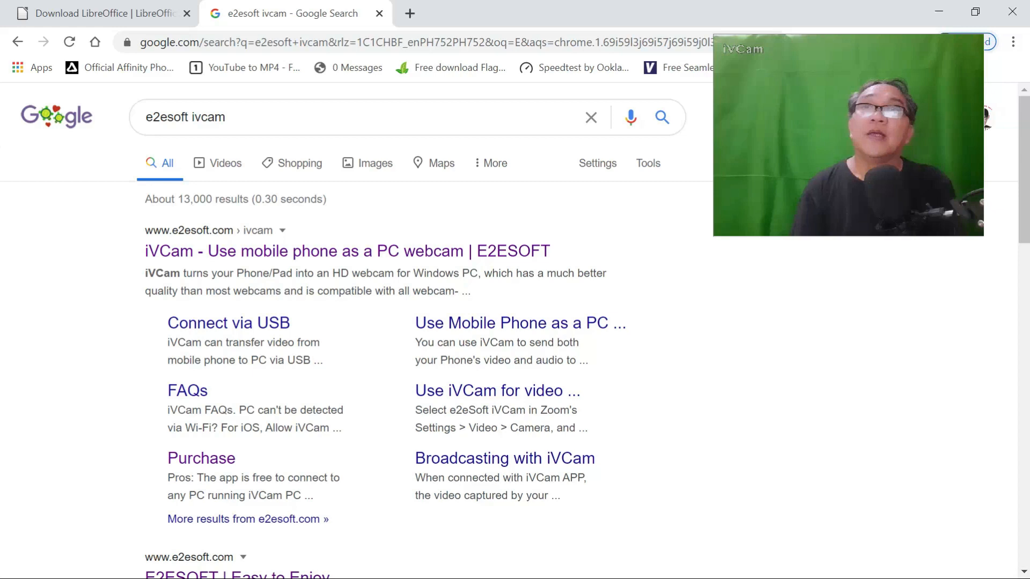
{"action": "left_click", "coordinate": [378, 253]}
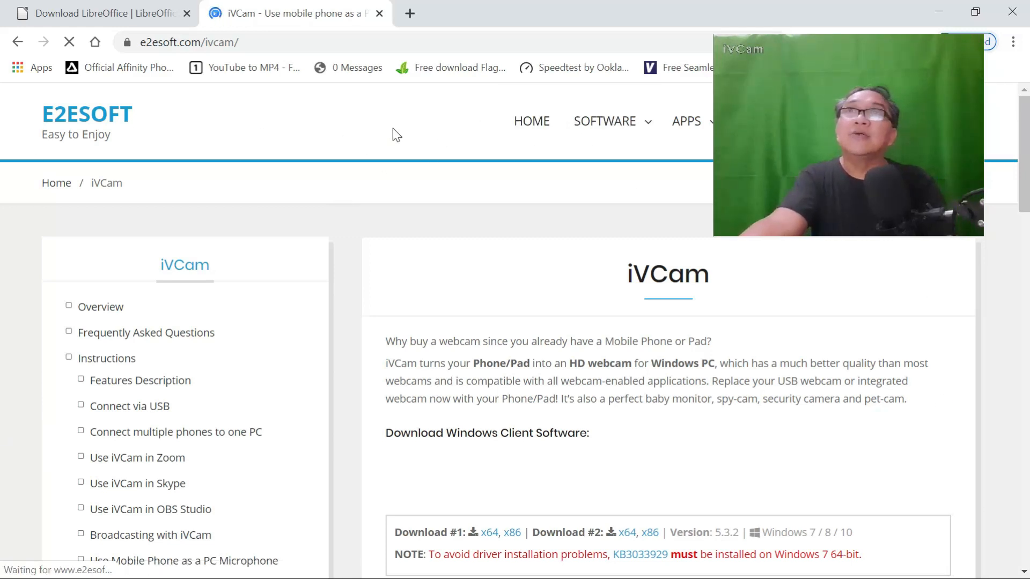
Step: Close the browser window and the Untitled 1 presentation in LibreOffice Impress without saving its changes
{"action": "left_click", "coordinate": [1012, 20]}
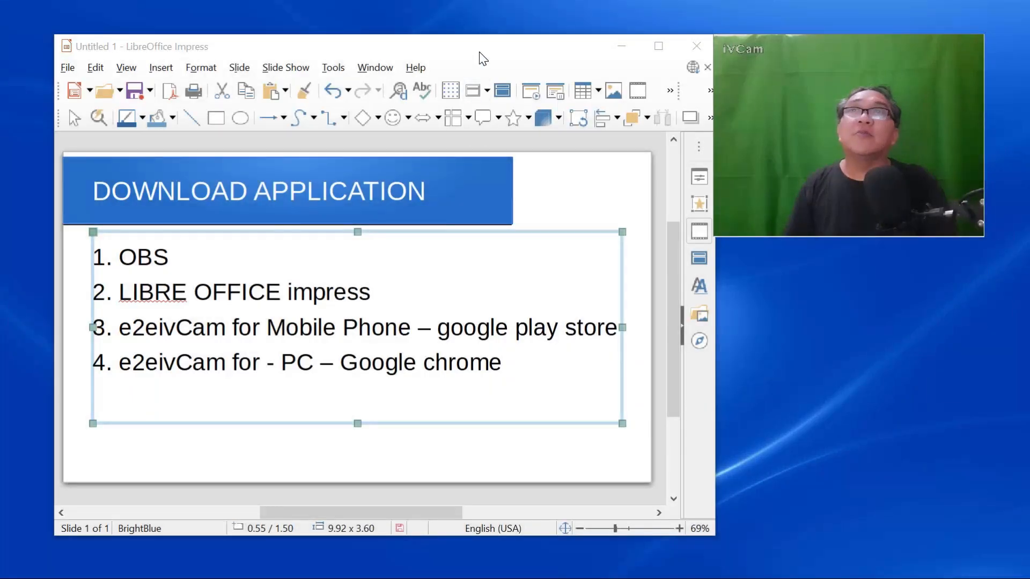
{"action": "left_click", "coordinate": [475, 52]}
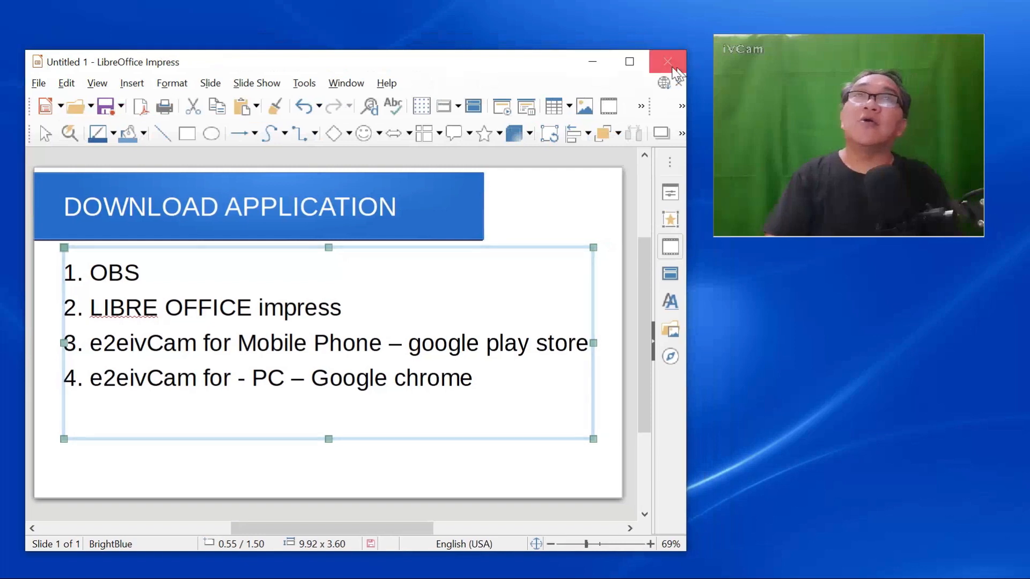
{"action": "left_click", "coordinate": [670, 64]}
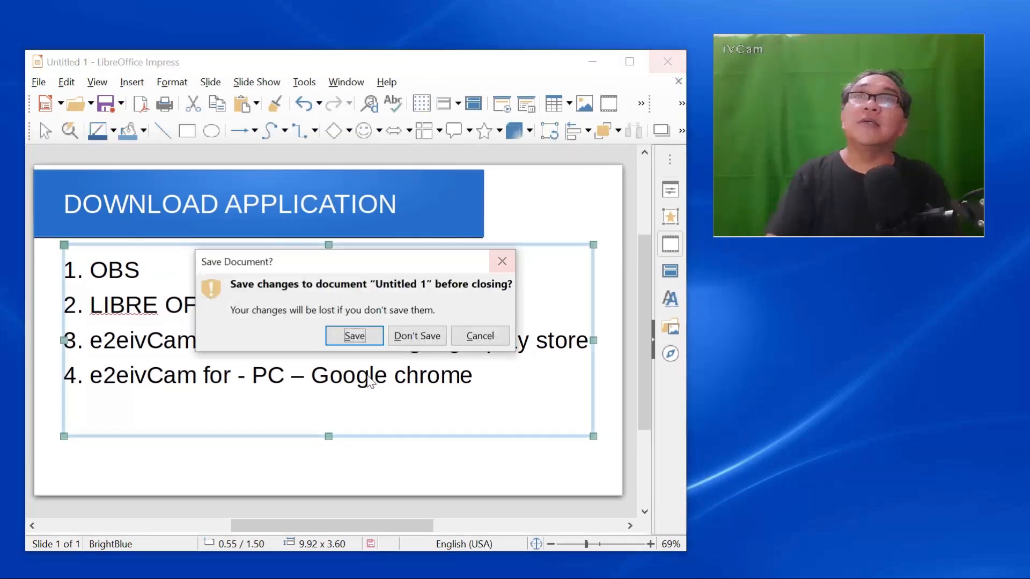
{"action": "left_click", "coordinate": [417, 335]}
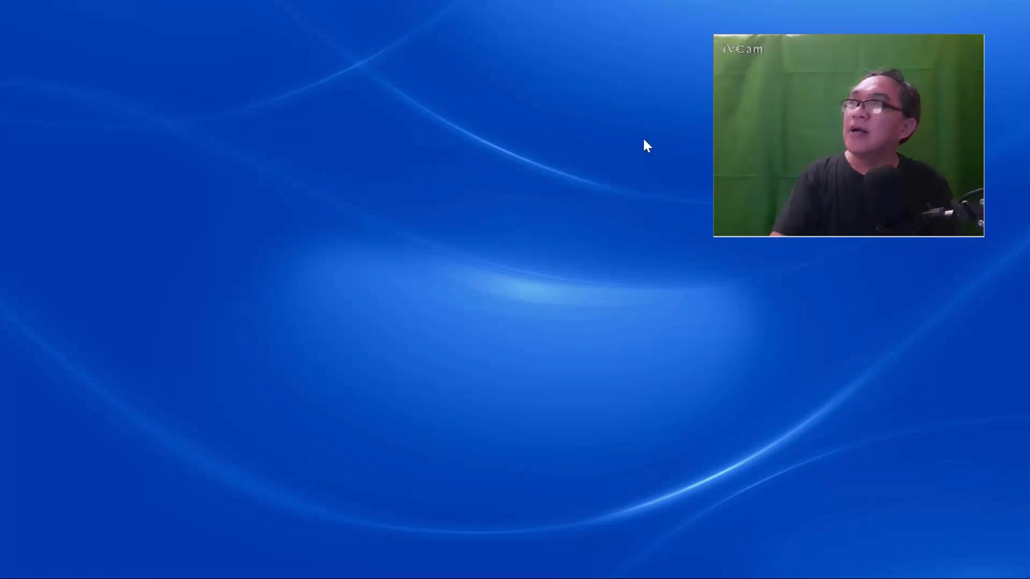
Step: Open the recent presentation "Aklat 2 Kabanatang 1 - Ang Masunuring Cristiano" from File Explorer with LibreOffice Impress, move it off this screen and close File Explorer
{"action": "key", "text": "super+e"}
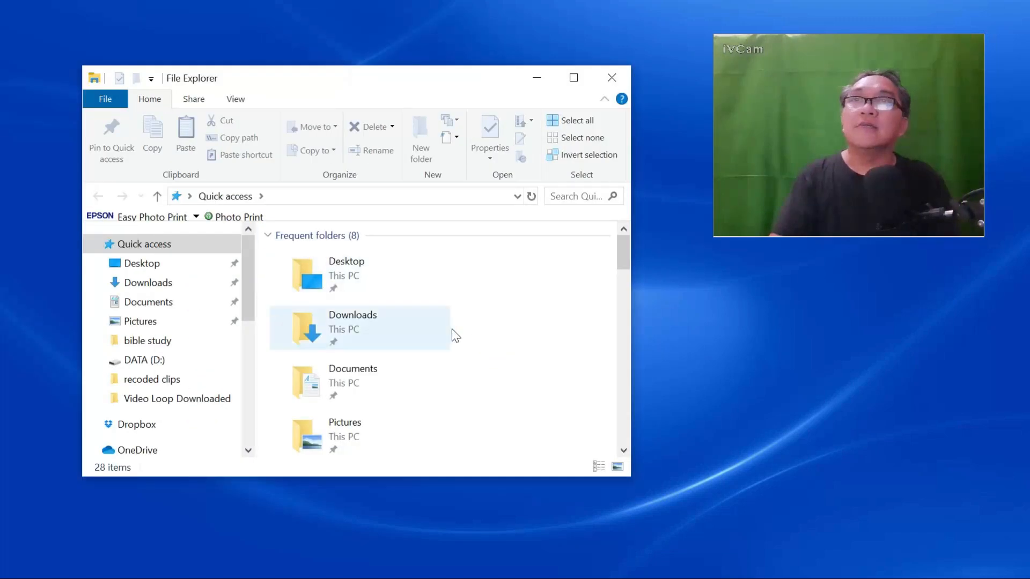
{"action": "left_click_drag", "start_coordinate": [626, 256], "coordinate": [618, 332]}
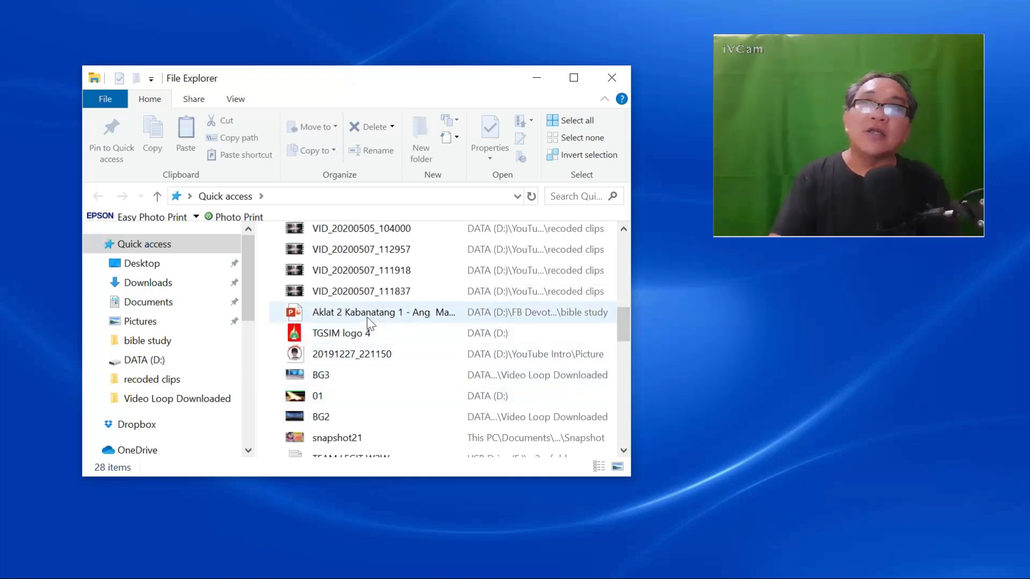
{"action": "right_click", "coordinate": [303, 317]}
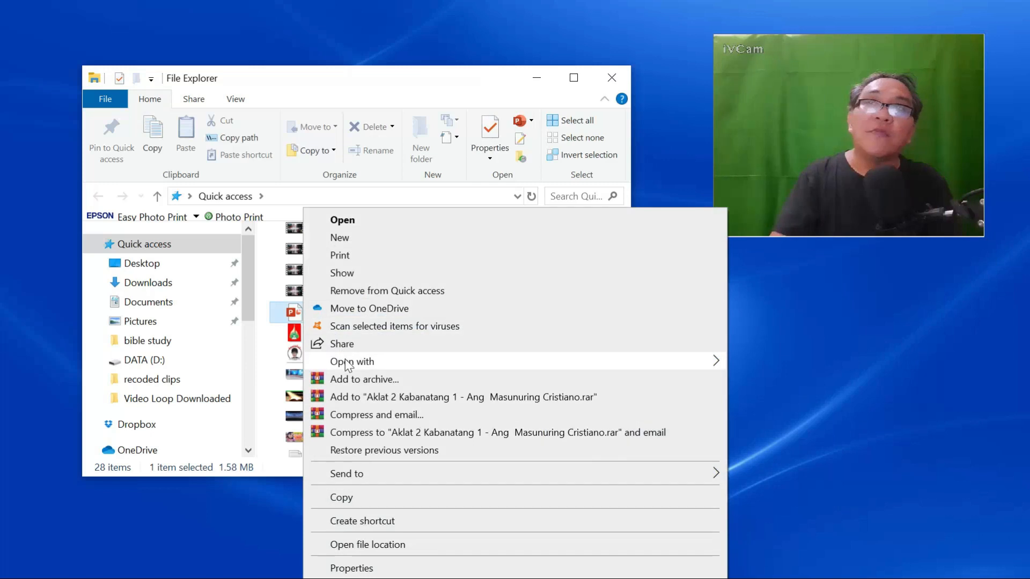
{"action": "mouse_move", "coordinate": [348, 364]}
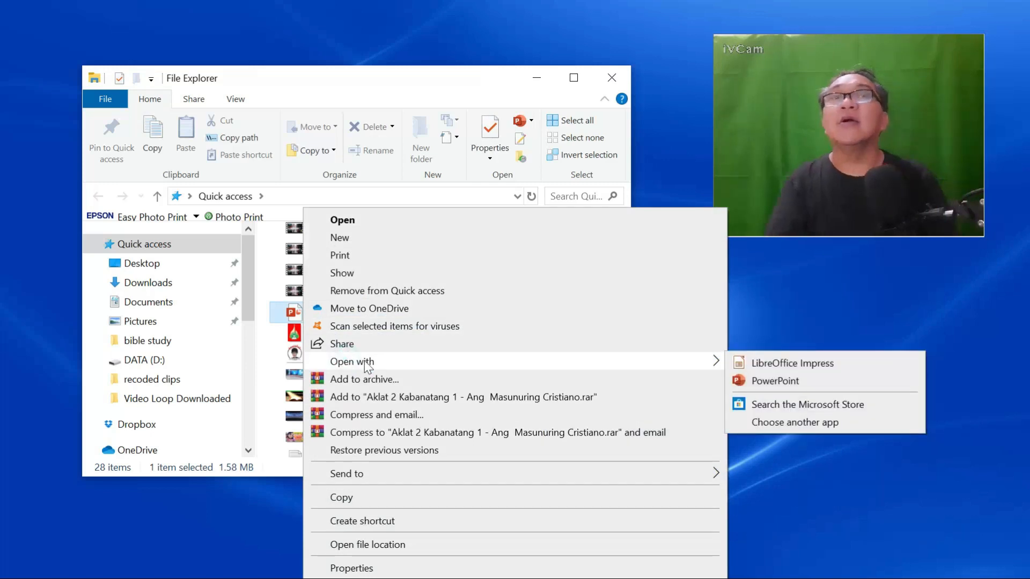
{"action": "left_click", "coordinate": [774, 363]}
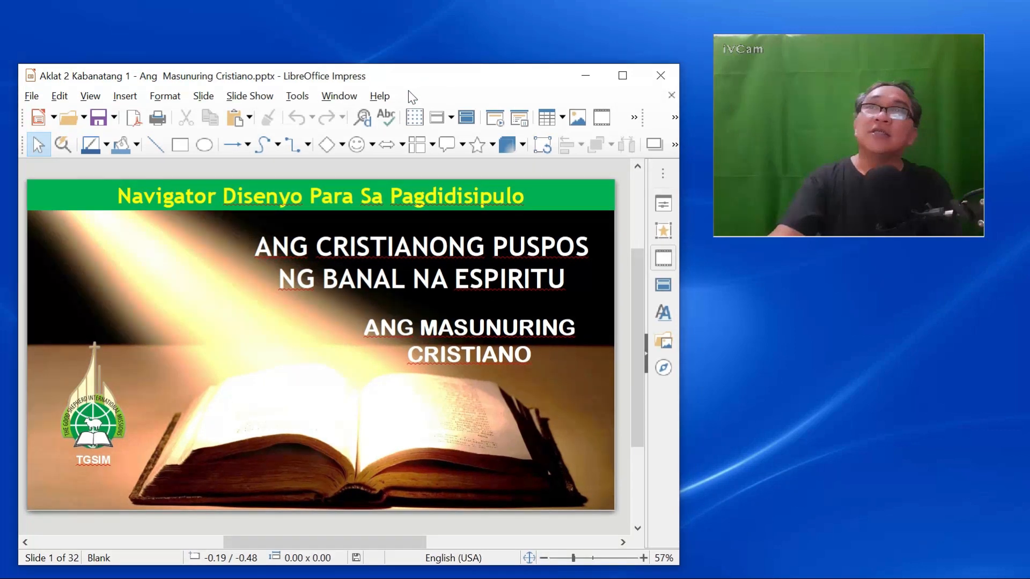
{"action": "left_click_drag", "start_coordinate": [408, 90], "coordinate": [0, 111]}
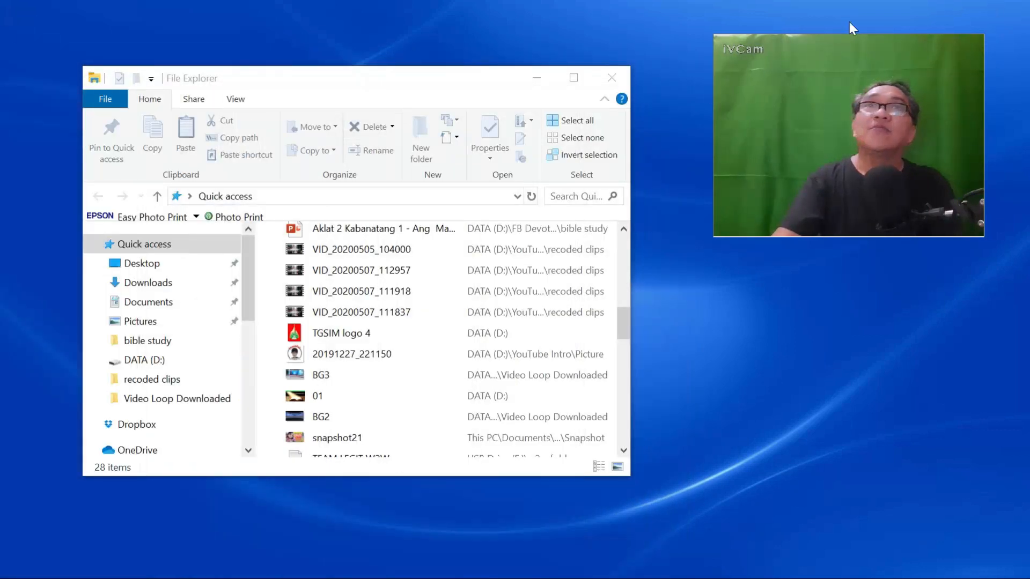
{"action": "left_click", "coordinate": [613, 78]}
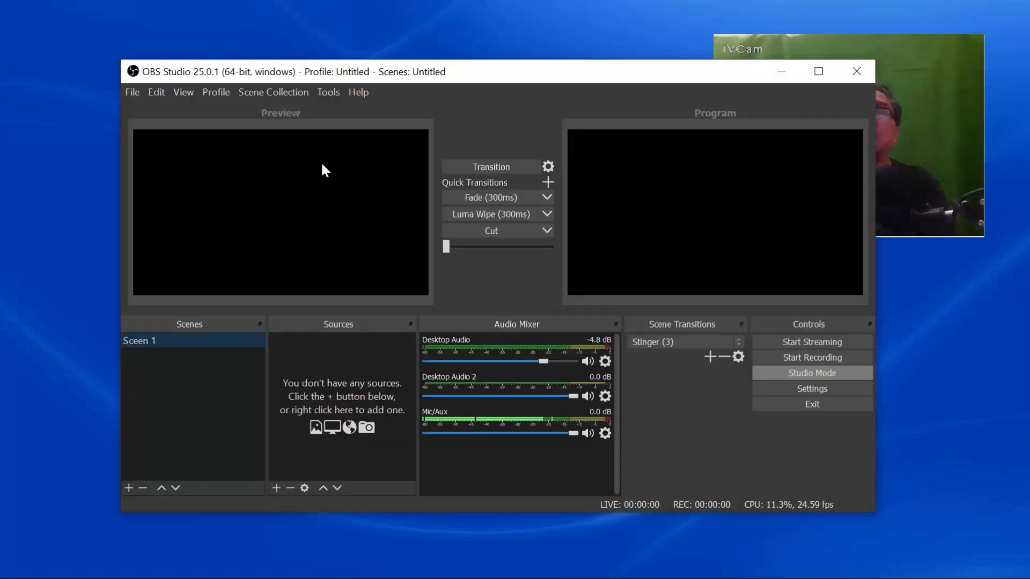
Step: In OBS Studio, set the Mic/Aux device to Microphone (MV-AP82x Audio Effect Debug) and confirm its properties
{"action": "left_click_drag", "start_coordinate": [498, 73], "coordinate": [412, 54]}
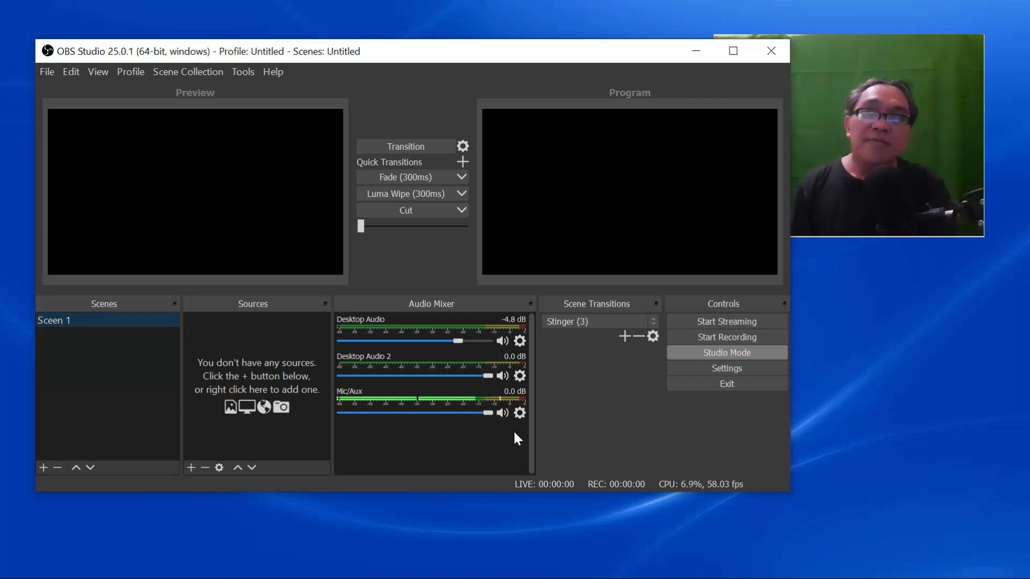
{"action": "left_click", "coordinate": [519, 416]}
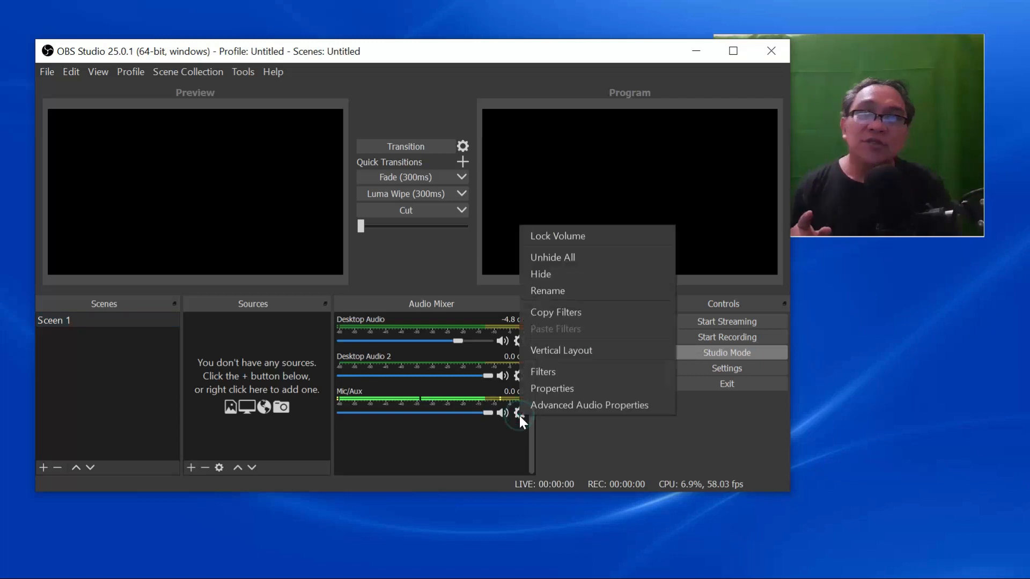
{"action": "left_click", "coordinate": [551, 389]}
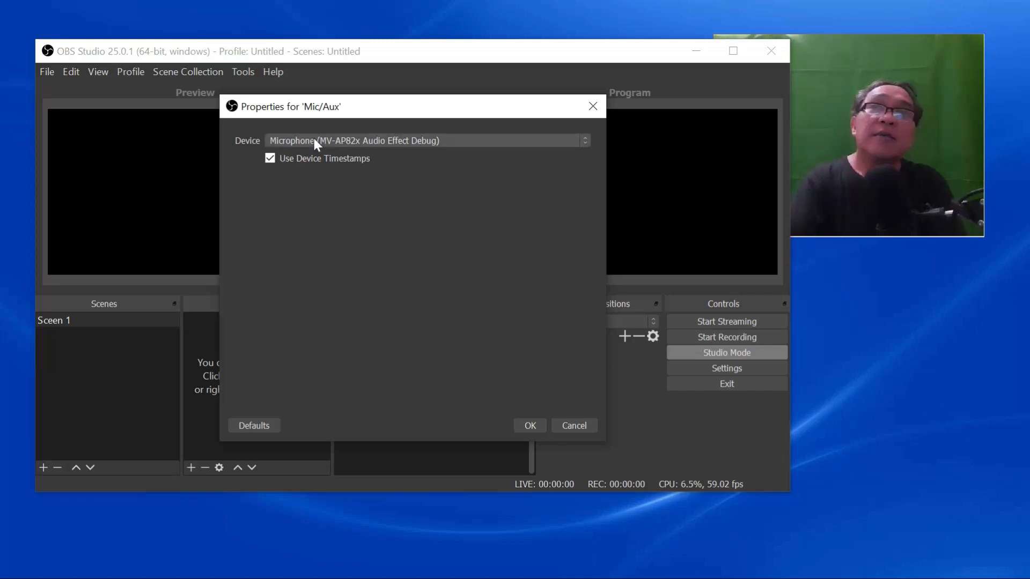
{"action": "left_click", "coordinate": [585, 144]}
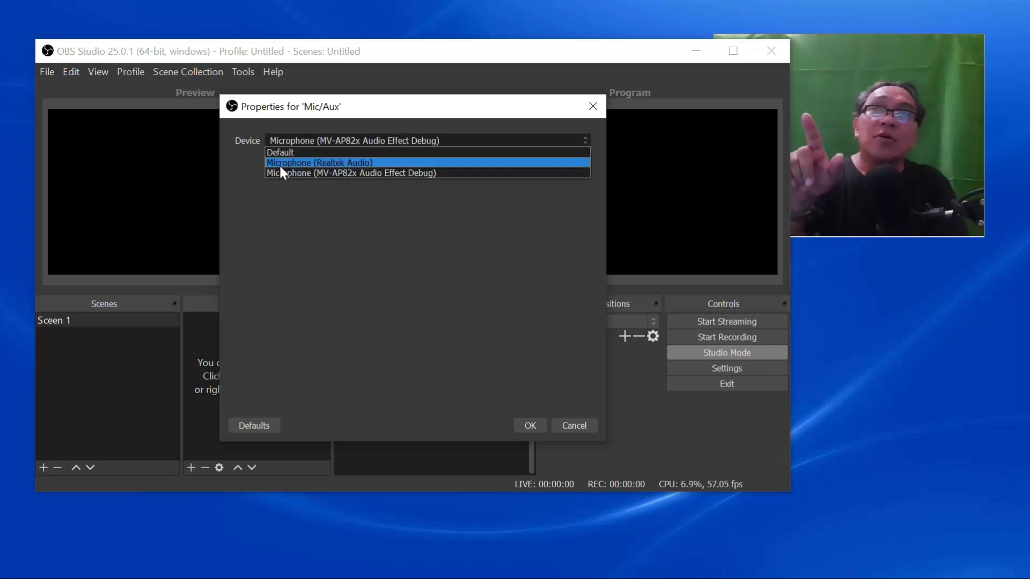
{"action": "left_click", "coordinate": [397, 172]}
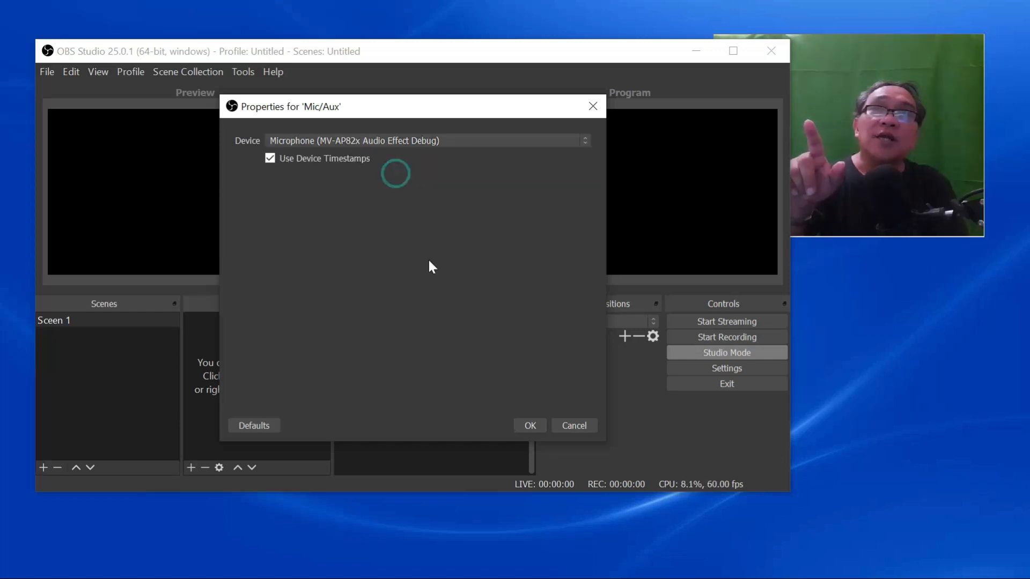
{"action": "left_click", "coordinate": [526, 424]}
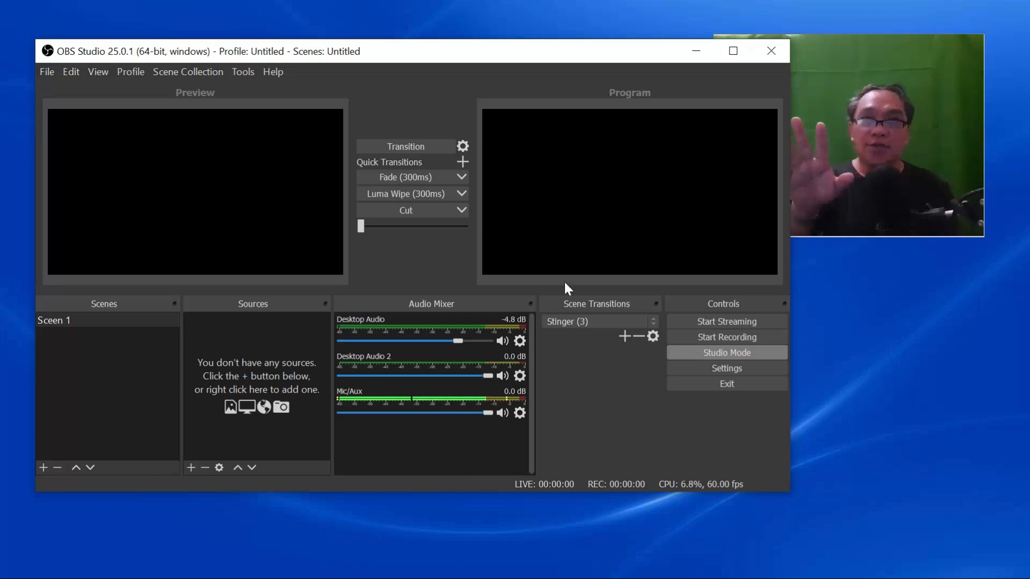
Step: Move the iVCam preview window off this screen and maximize the OBS Studio window
{"action": "left_click_drag", "start_coordinate": [862, 50], "coordinate": [629, 92]}
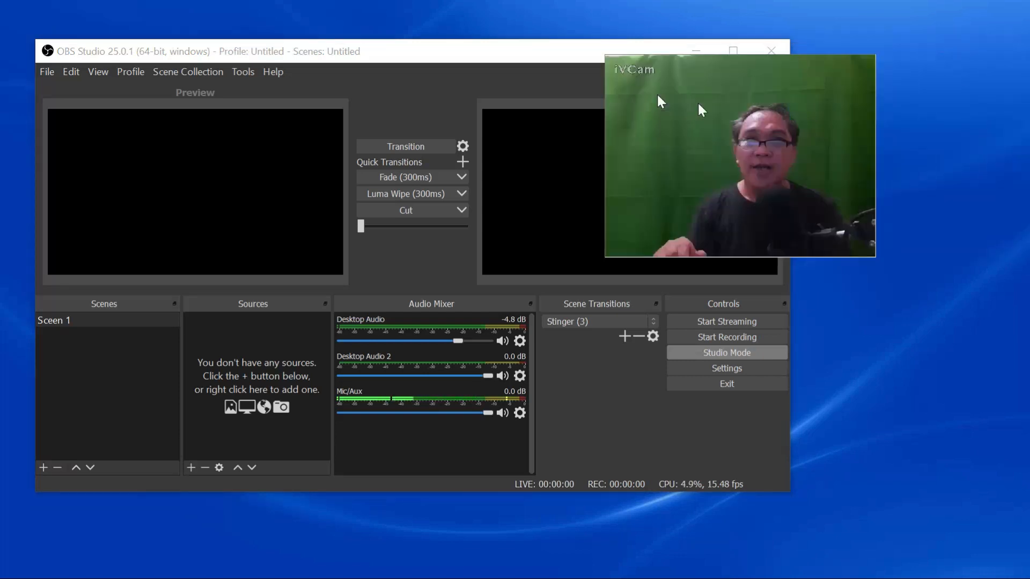
{"action": "left_click_drag", "start_coordinate": [786, 98], "coordinate": [734, 49]}
{"action": "left_click", "coordinate": [734, 52]}
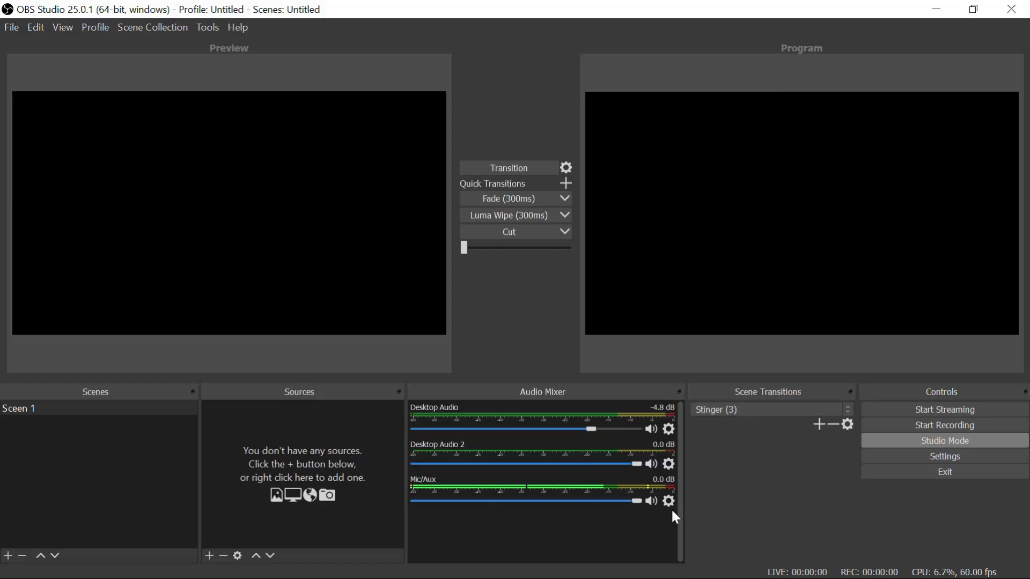
Step: Turn Studio Mode off and back on to compare the single view with the Preview and Program views
{"action": "left_click", "coordinate": [957, 443]}
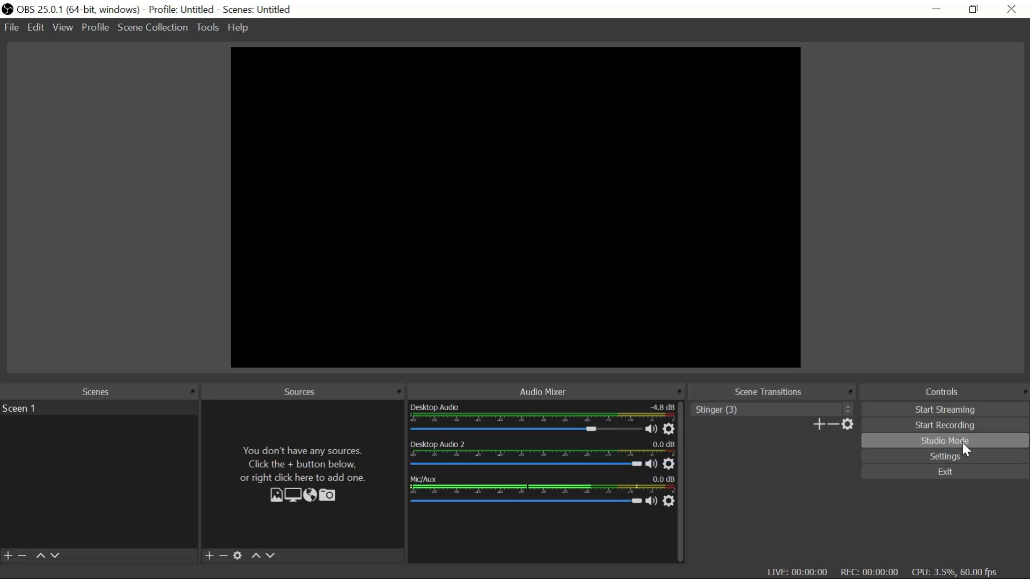
{"action": "left_click", "coordinate": [963, 444]}
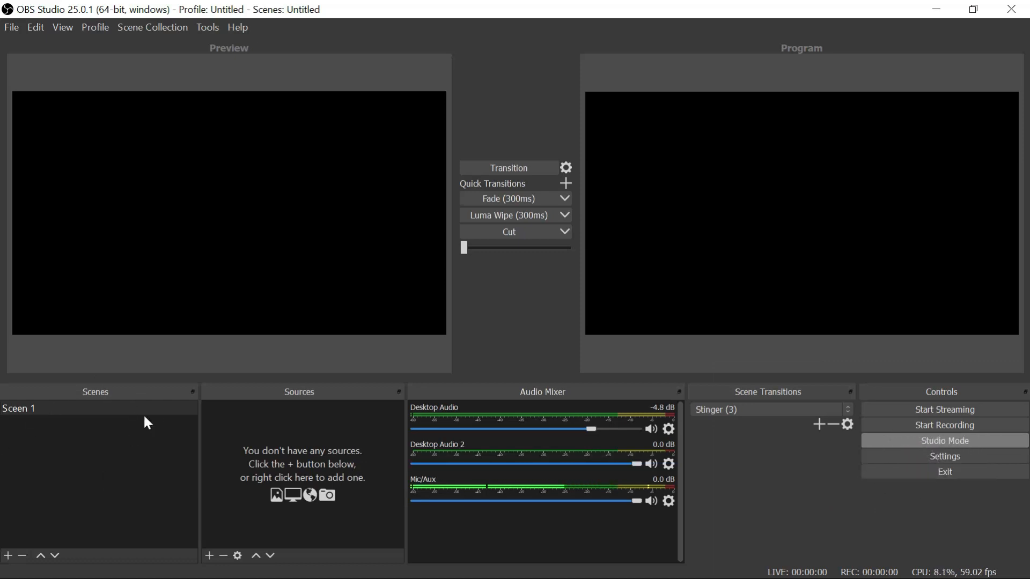
Step: Rename the scene "Sceen 1" as "Plain Capture"
{"action": "left_click", "coordinate": [45, 413]}
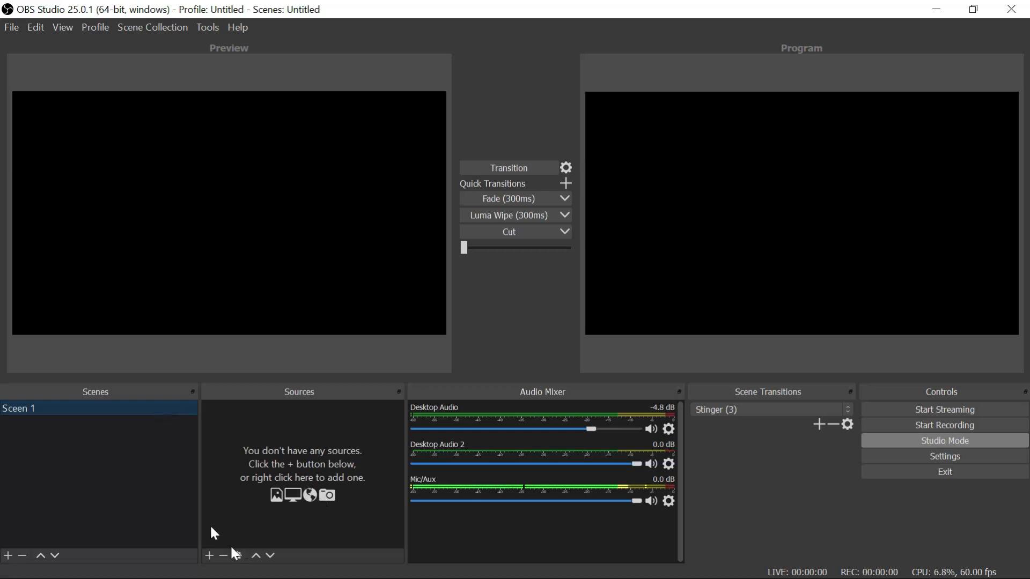
{"action": "right_click", "coordinate": [34, 413]}
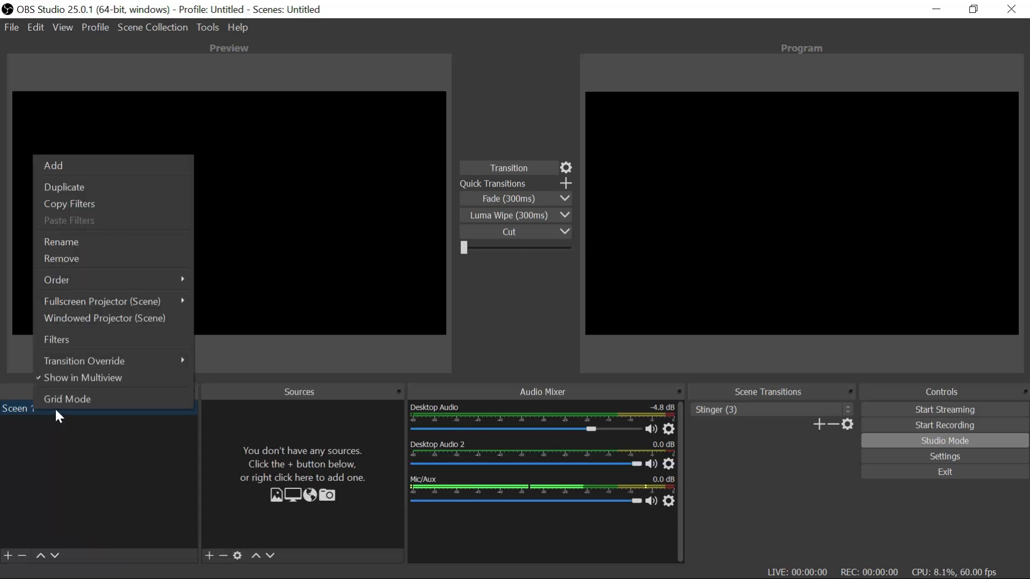
{"action": "left_click", "coordinate": [79, 242]}
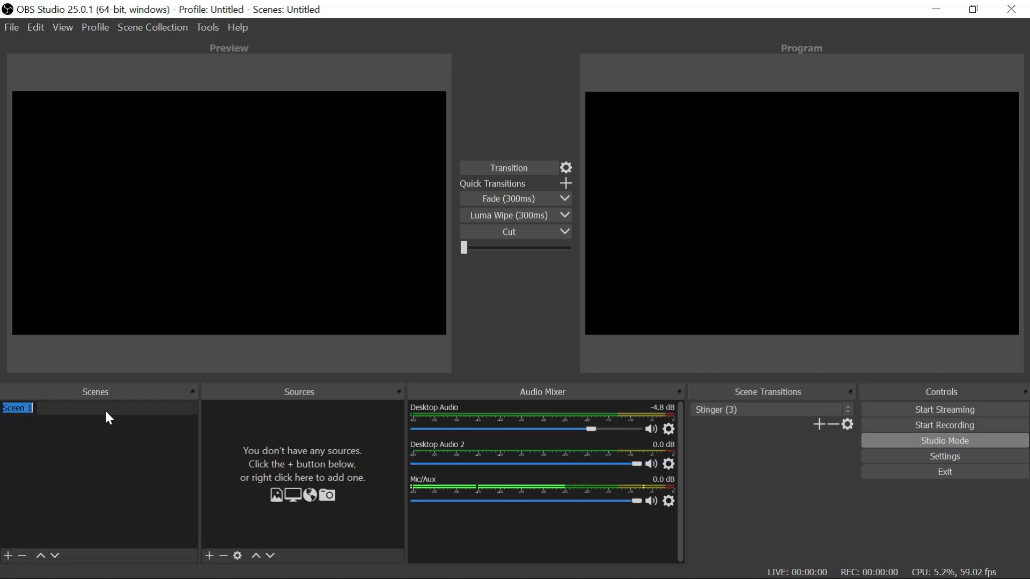
{"action": "key", "text": "BackSpace"}
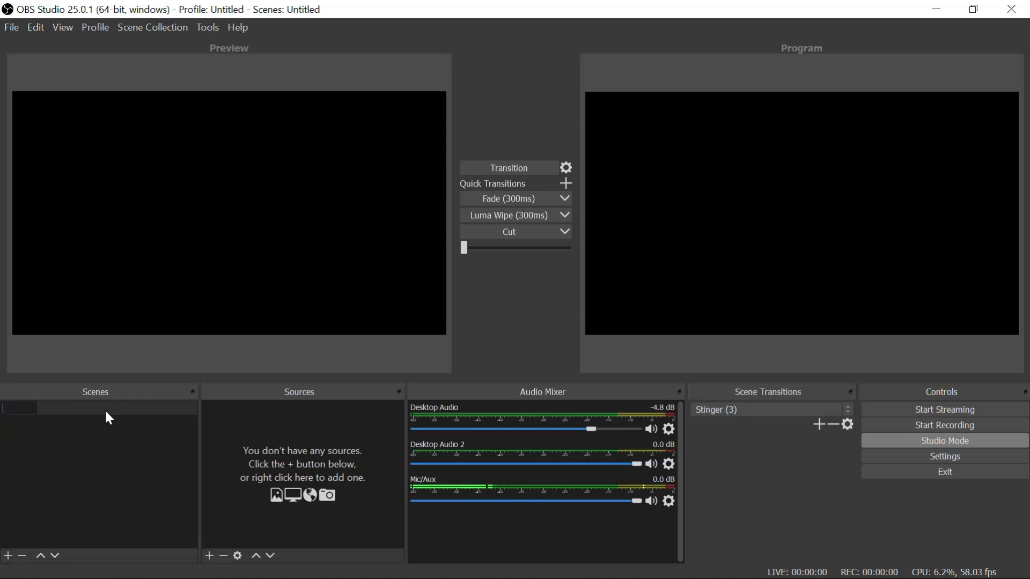
{"action": "type", "text": "Plain Capture"}
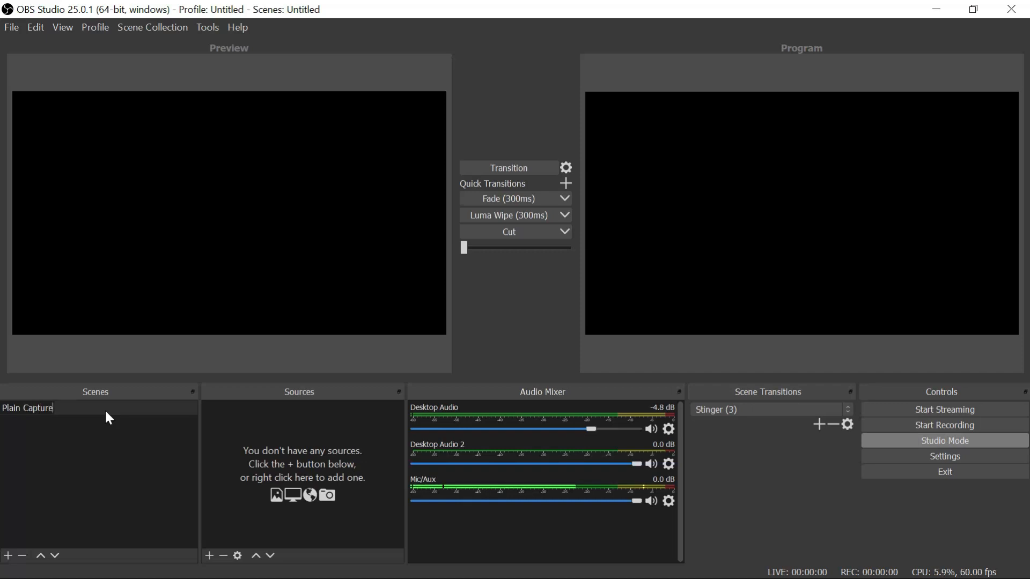
{"action": "key", "text": "Return"}
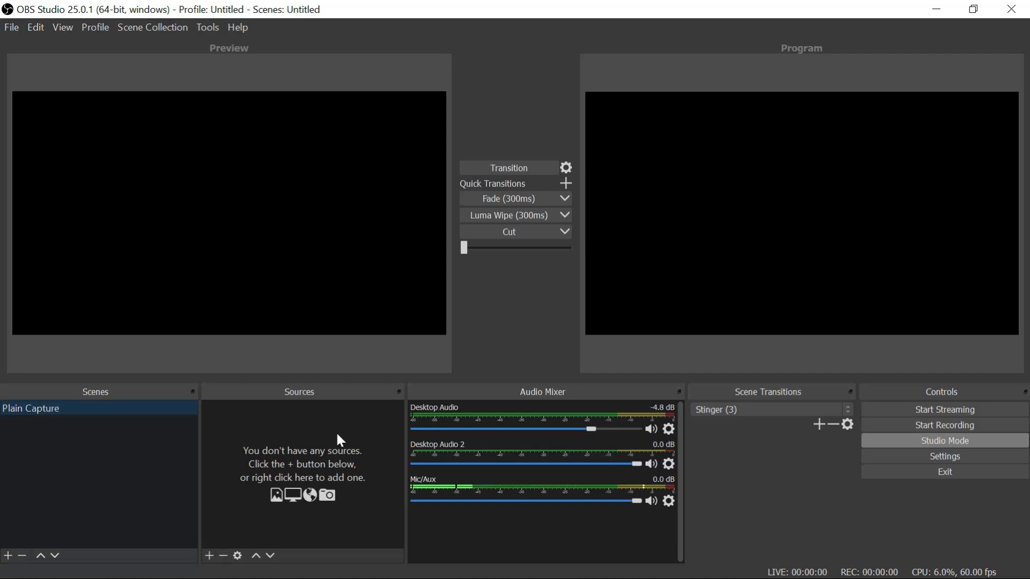
Step: Create a new visible Image source with the default name "Image" in the Plain Capture scene
{"action": "left_click", "coordinate": [210, 556]}
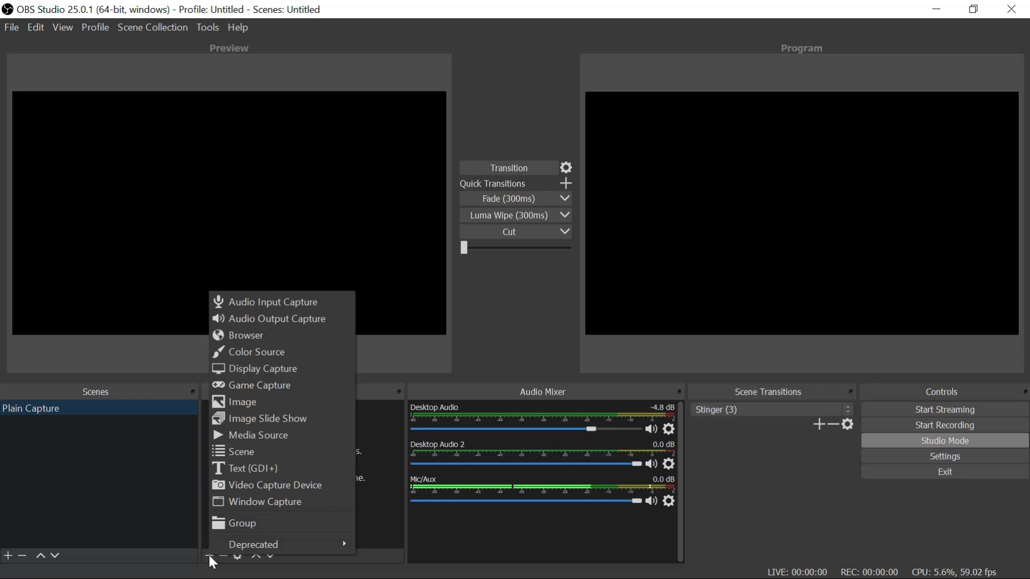
{"action": "left_click", "coordinate": [246, 401]}
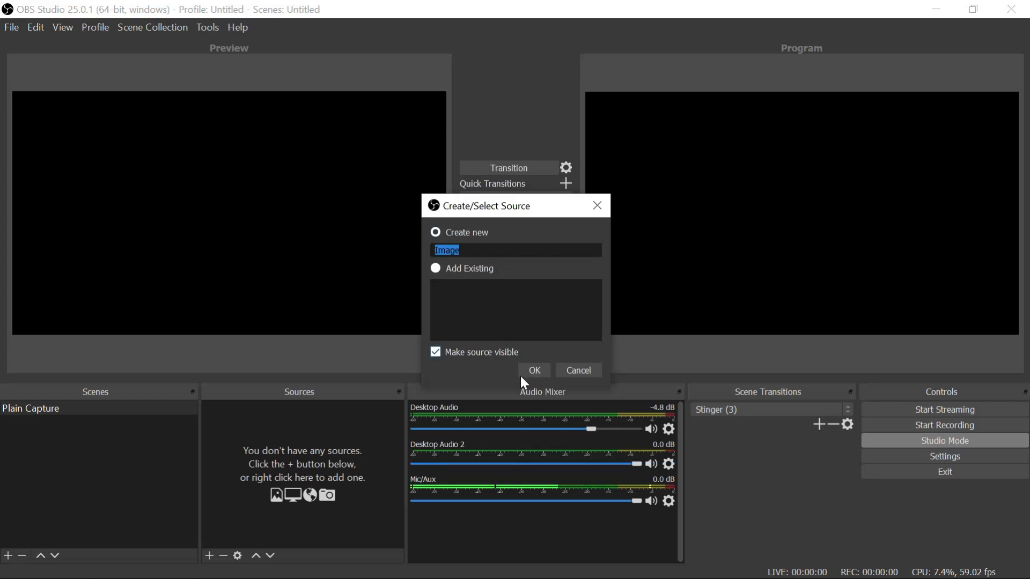
{"action": "left_click", "coordinate": [535, 373]}
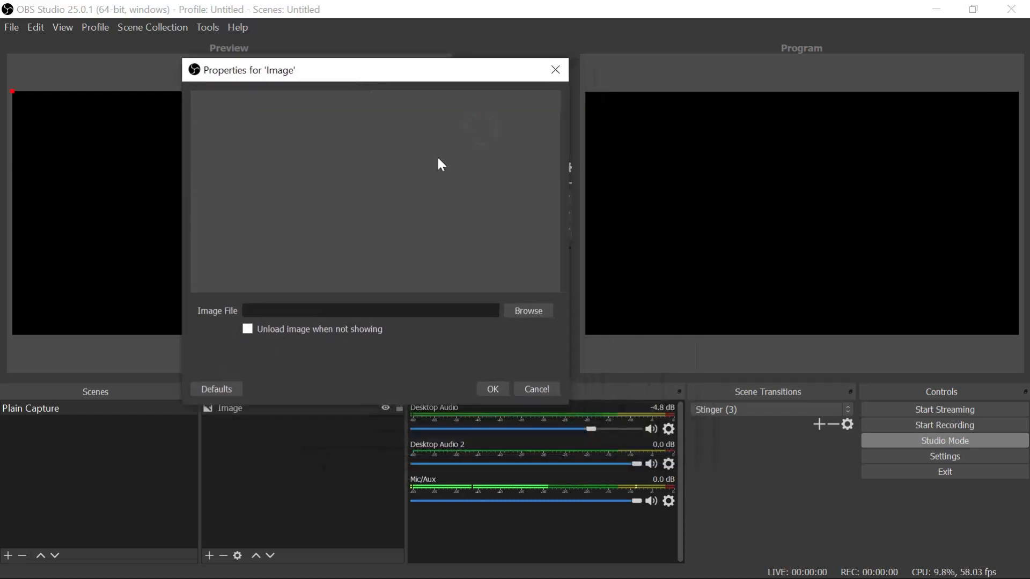
Step: Set the source's image file to BG3.jpg from D:/YouTube Intro/Video Loop Downloaded and confirm its properties
{"action": "left_click", "coordinate": [528, 312]}
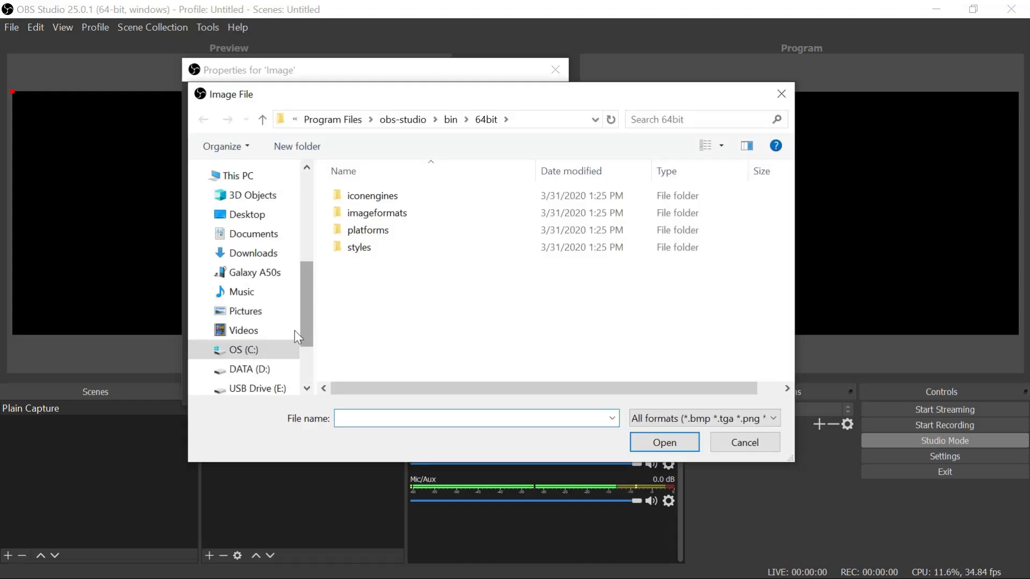
{"action": "left_click", "coordinate": [257, 370]}
{"action": "left_click_drag", "start_coordinate": [789, 196], "coordinate": [794, 313]}
{"action": "double_click", "coordinate": [475, 296]}
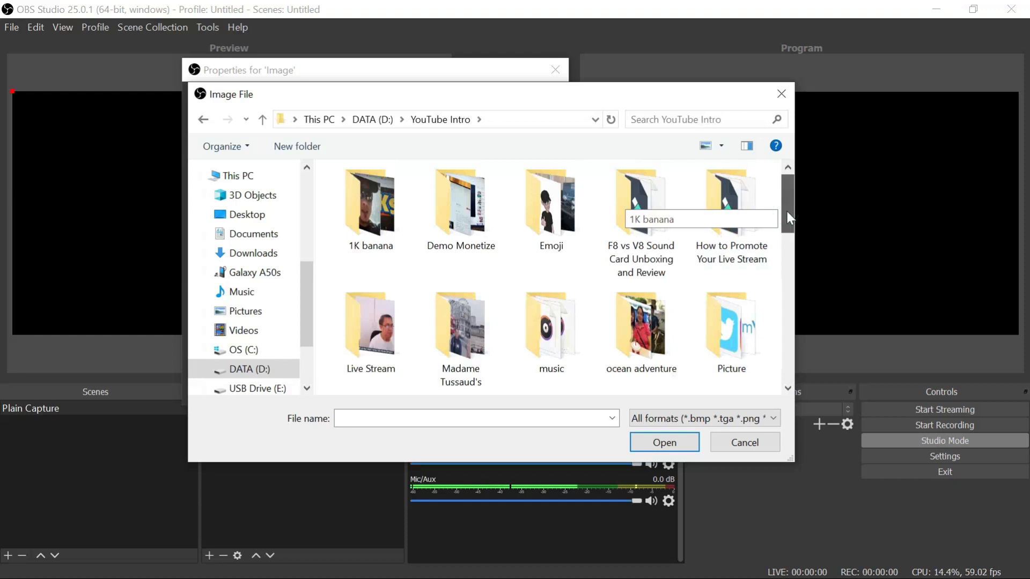
{"action": "left_click_drag", "start_coordinate": [787, 213], "coordinate": [785, 266]}
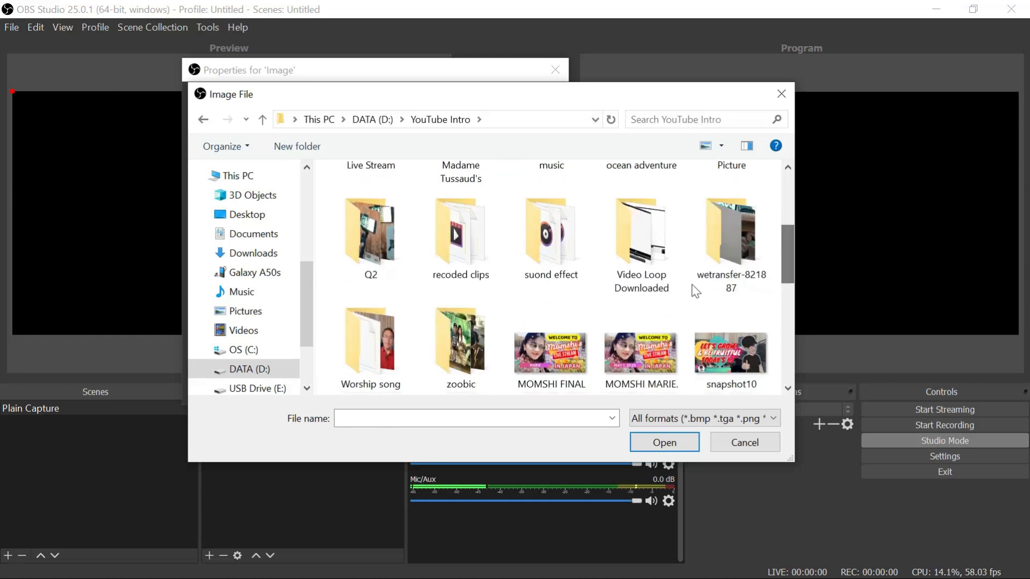
{"action": "double_click", "coordinate": [644, 276]}
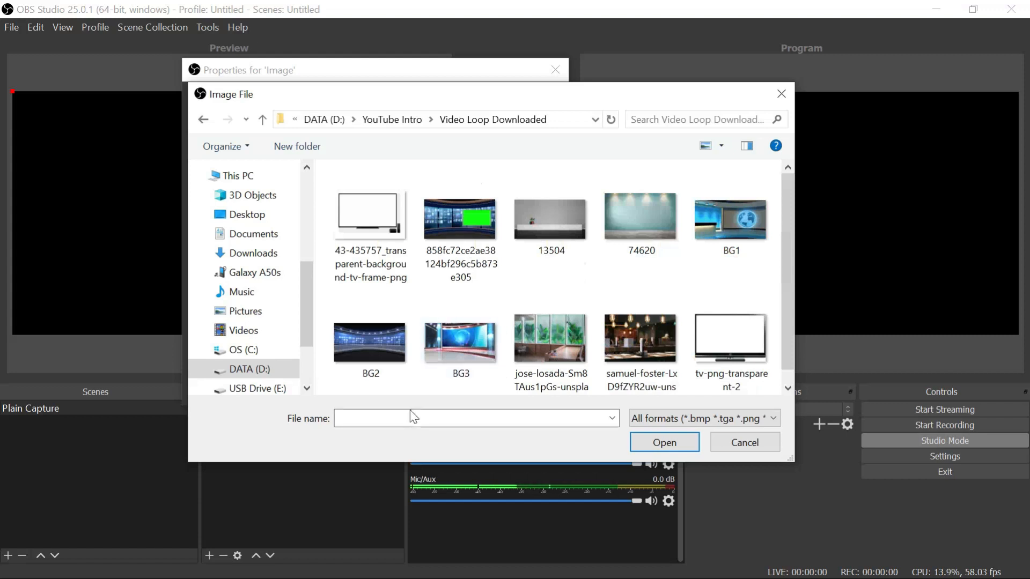
{"action": "left_click", "coordinate": [455, 356]}
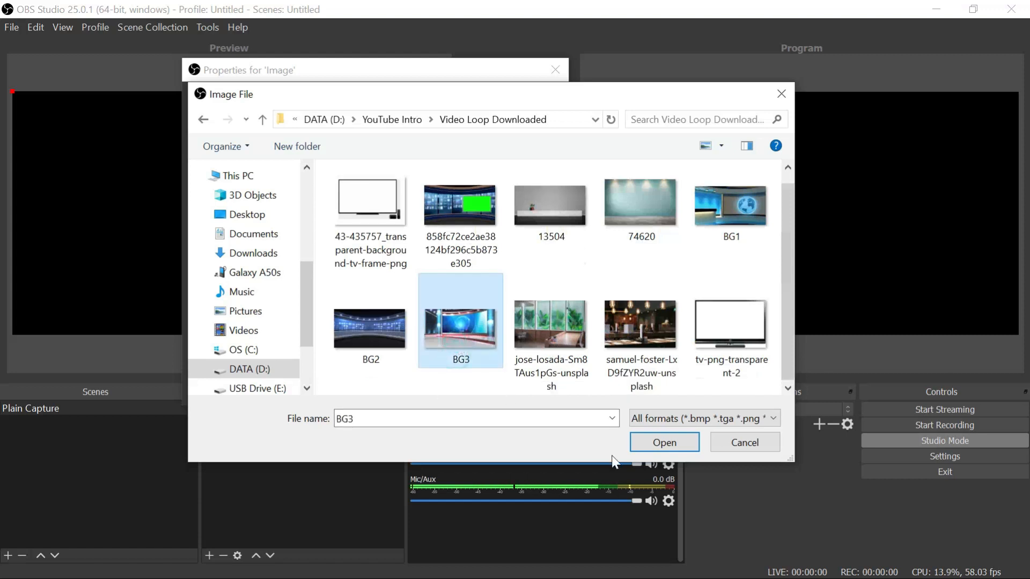
{"action": "left_click", "coordinate": [664, 443]}
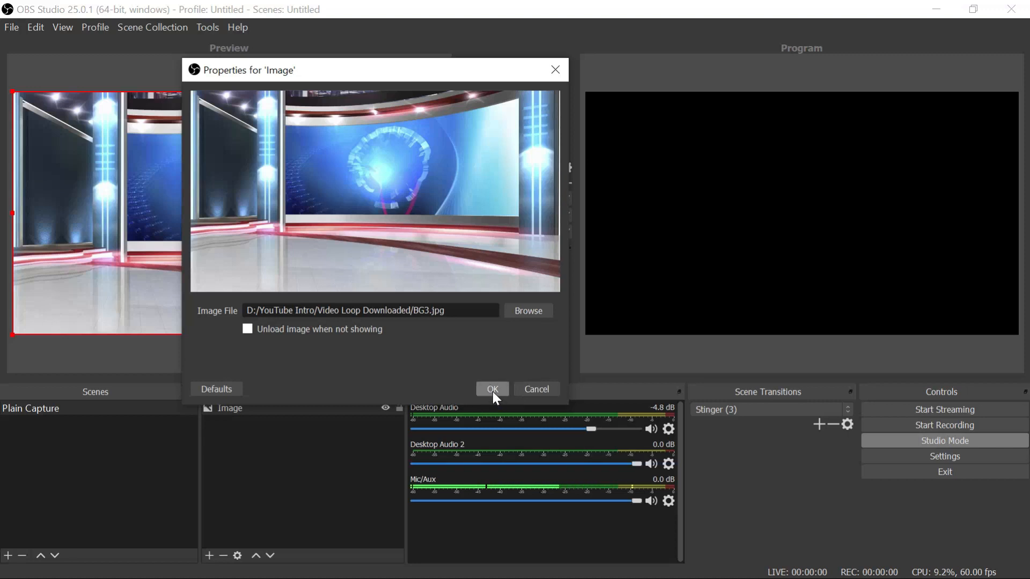
{"action": "left_click", "coordinate": [492, 389]}
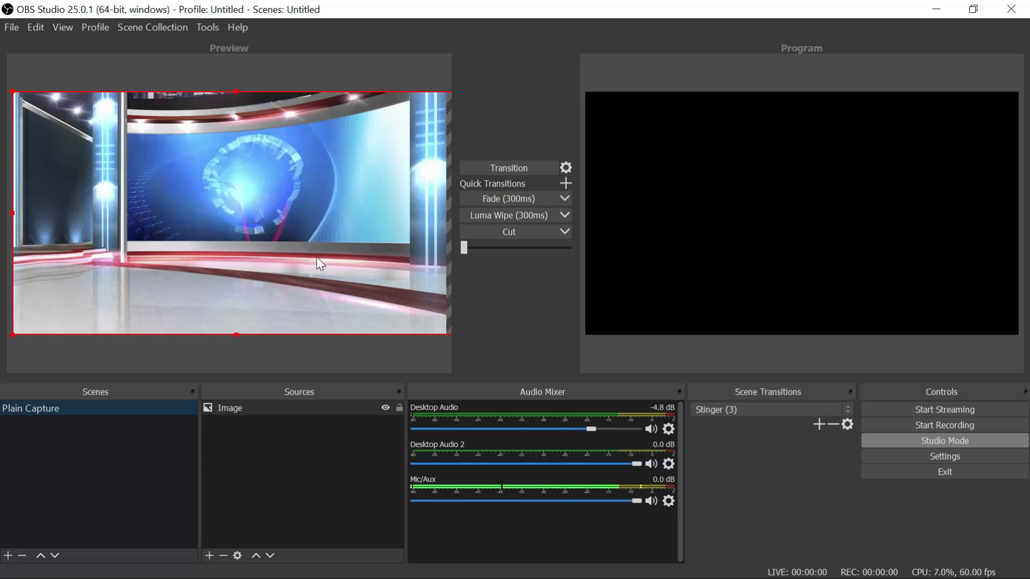
Step: Create a Video Capture Device source with its default name, using e2eSoft iVCam as the device
{"action": "left_click", "coordinate": [210, 556]}
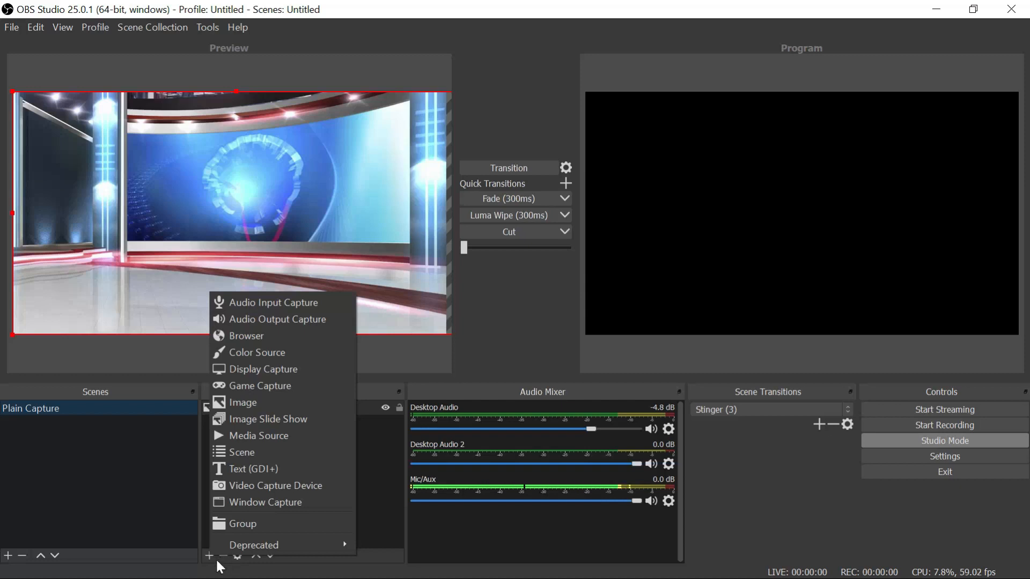
{"action": "left_click", "coordinate": [236, 493]}
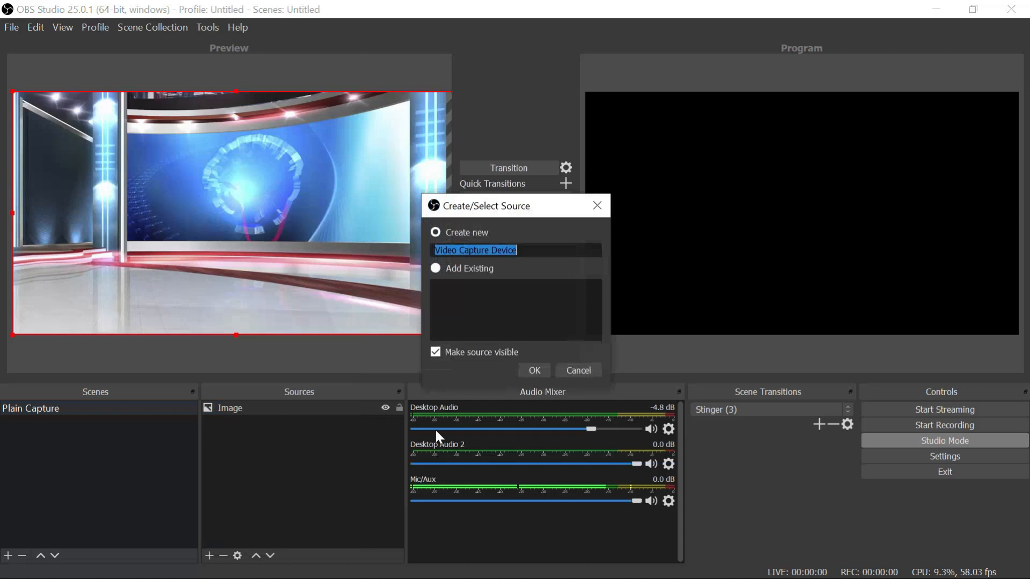
{"action": "left_click", "coordinate": [534, 375]}
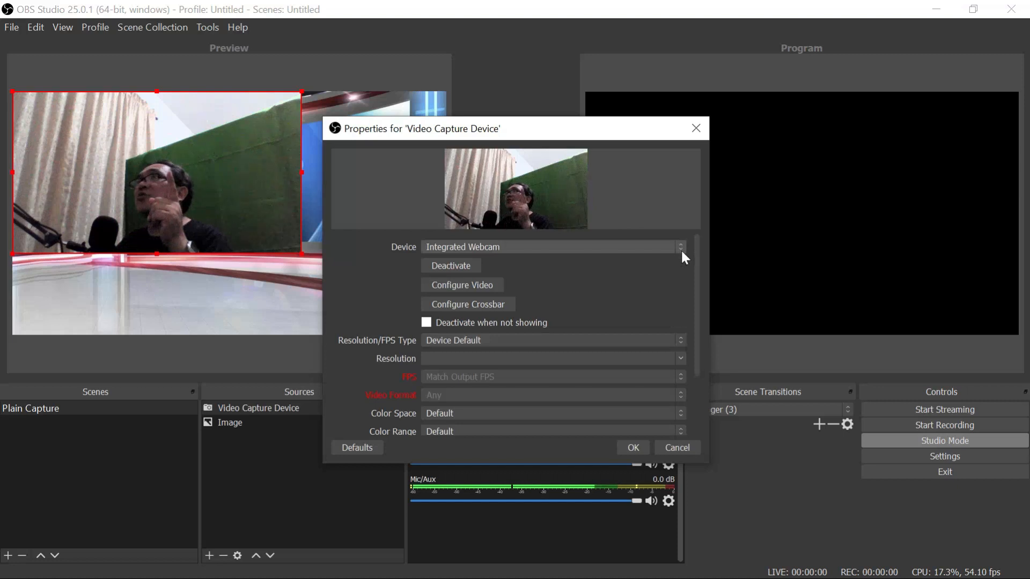
{"action": "scroll", "coordinate": [682, 247], "scroll_direction": "down", "scroll_amount": 1}
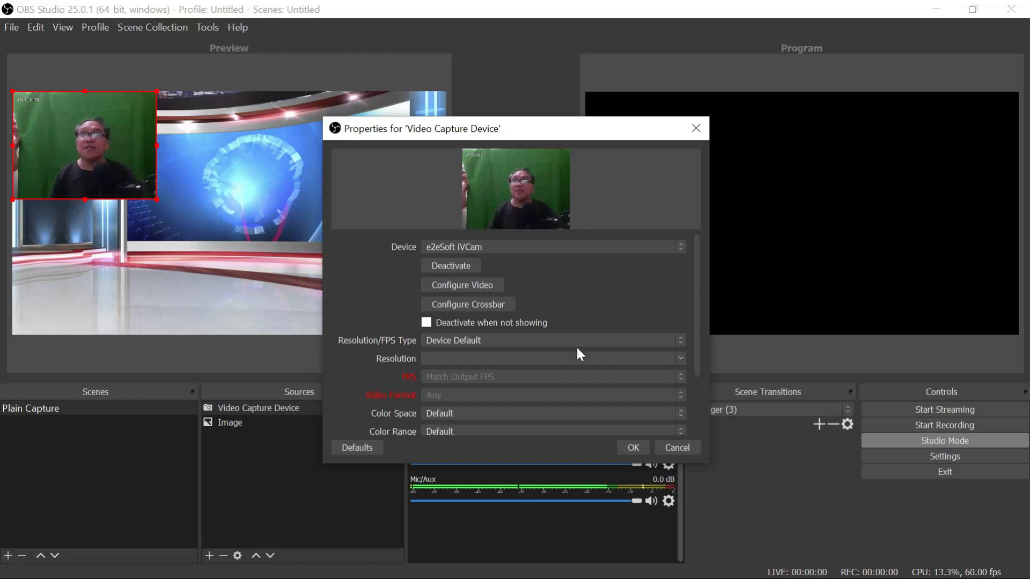
{"action": "left_click", "coordinate": [622, 445]}
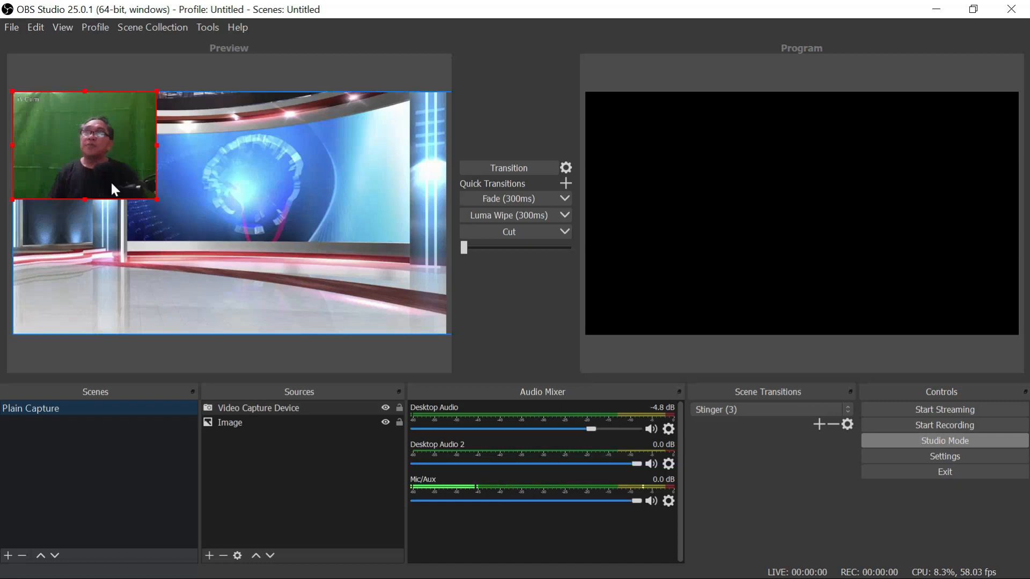
Step: Move the webcam picture to the right half of the studio background and enlarge it to nearly the background's full height
{"action": "left_click_drag", "start_coordinate": [64, 176], "coordinate": [335, 255]}
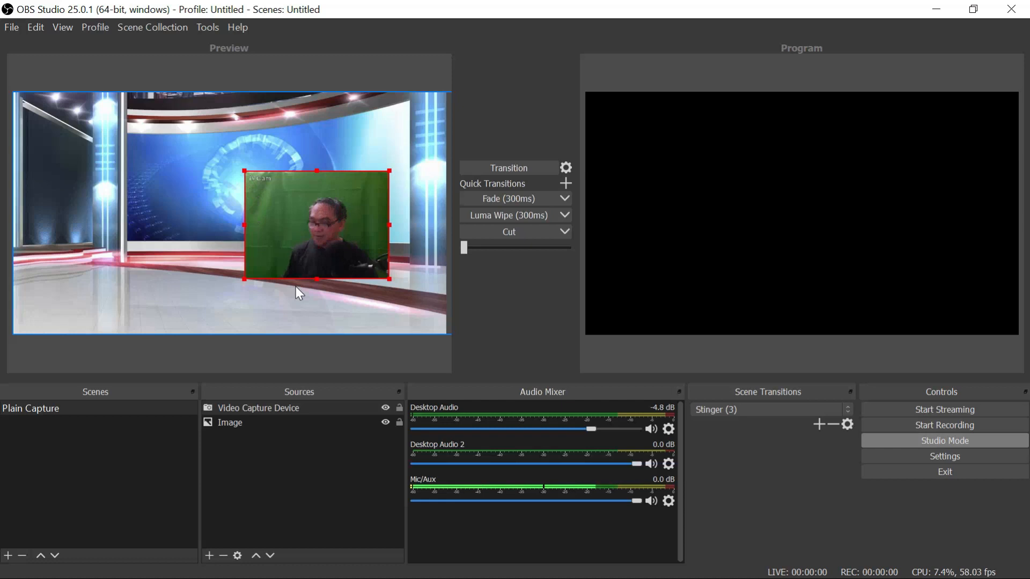
{"action": "left_click_drag", "start_coordinate": [244, 171], "coordinate": [146, 131]}
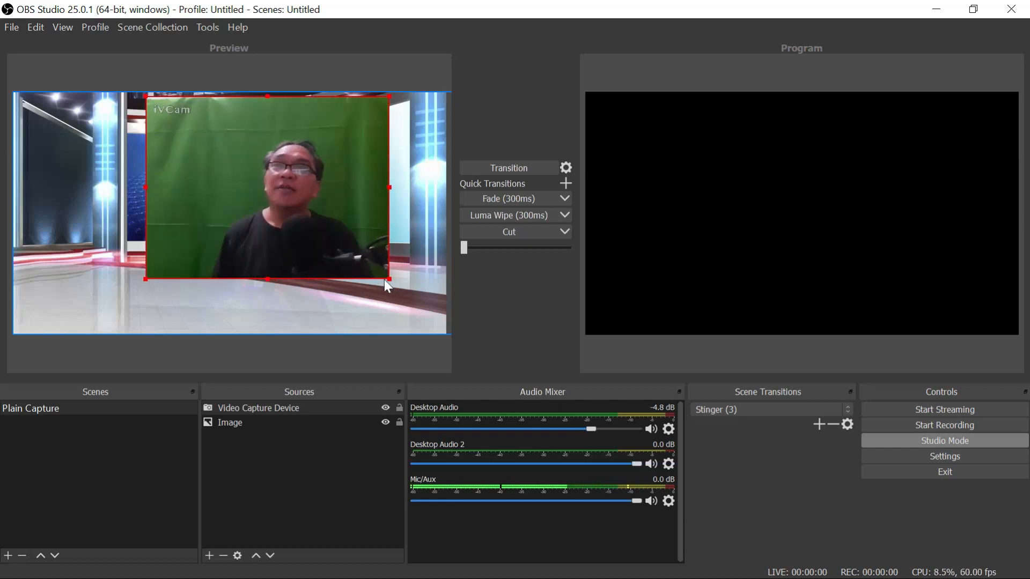
{"action": "left_click_drag", "start_coordinate": [391, 282], "coordinate": [420, 330]}
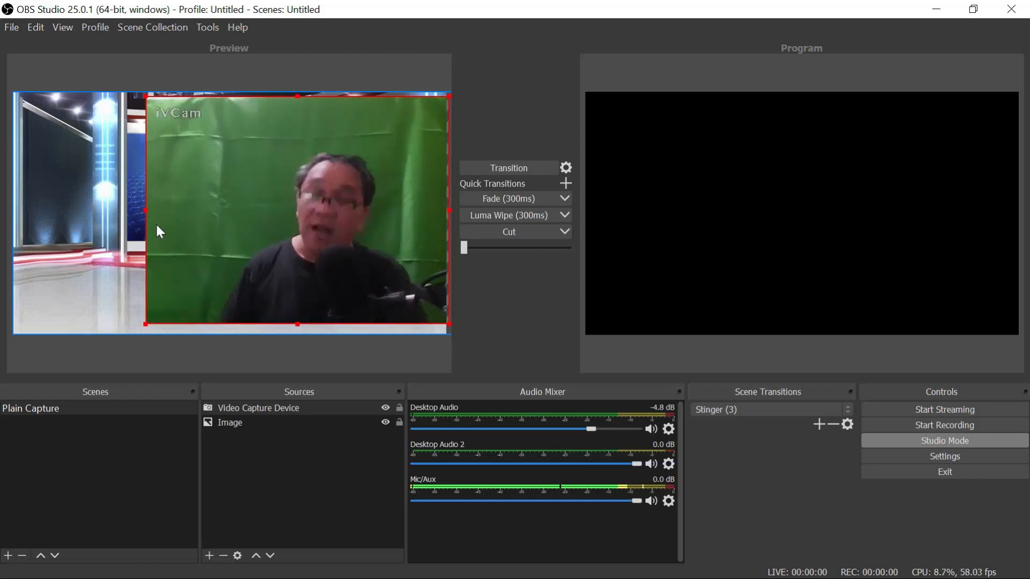
Step: Crop the left and top edges of the webcam picture to remove the iVCam watermark, and shift it slightly left within the background
{"action": "key", "text": "alt"}
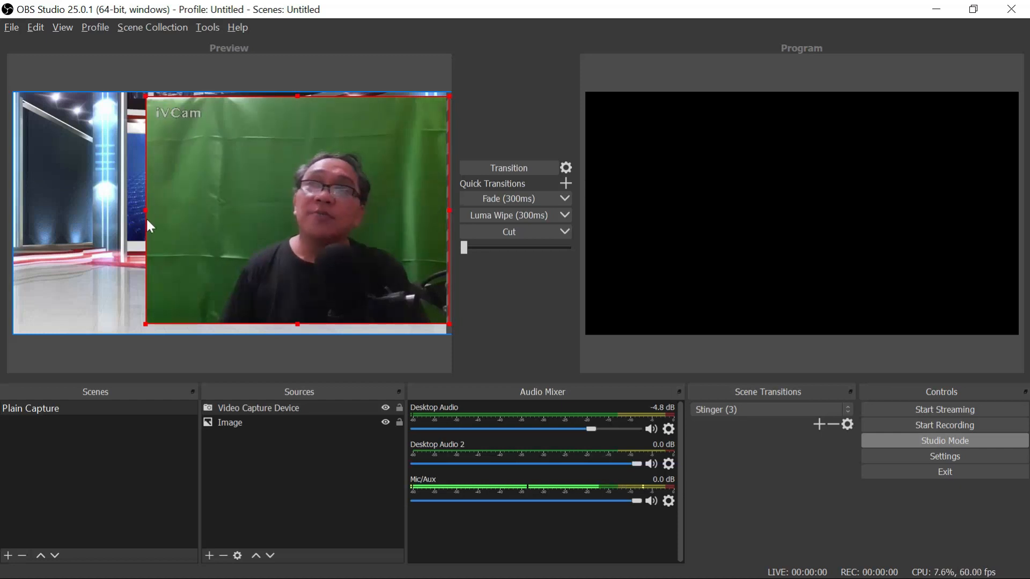
{"action": "left_click_drag", "start_coordinate": [145, 210], "coordinate": [197, 220]}
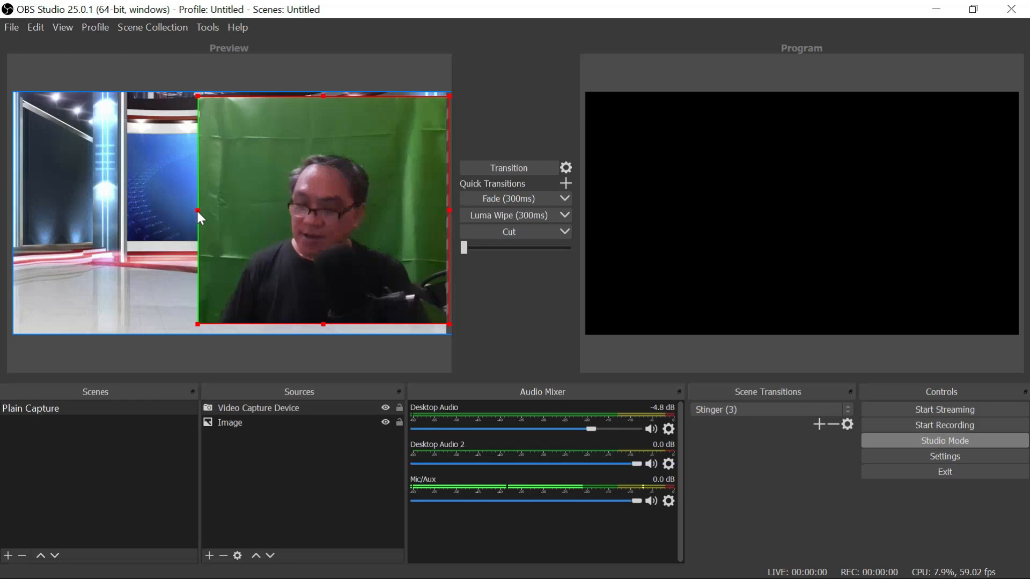
{"action": "left_click_drag", "start_coordinate": [197, 213], "coordinate": [204, 211]}
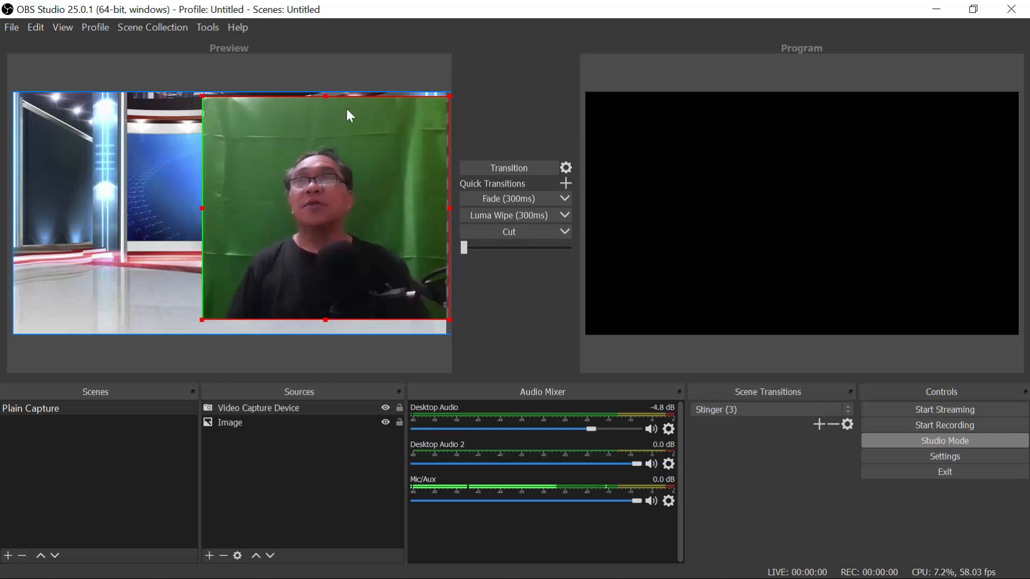
{"action": "key", "text": "alt"}
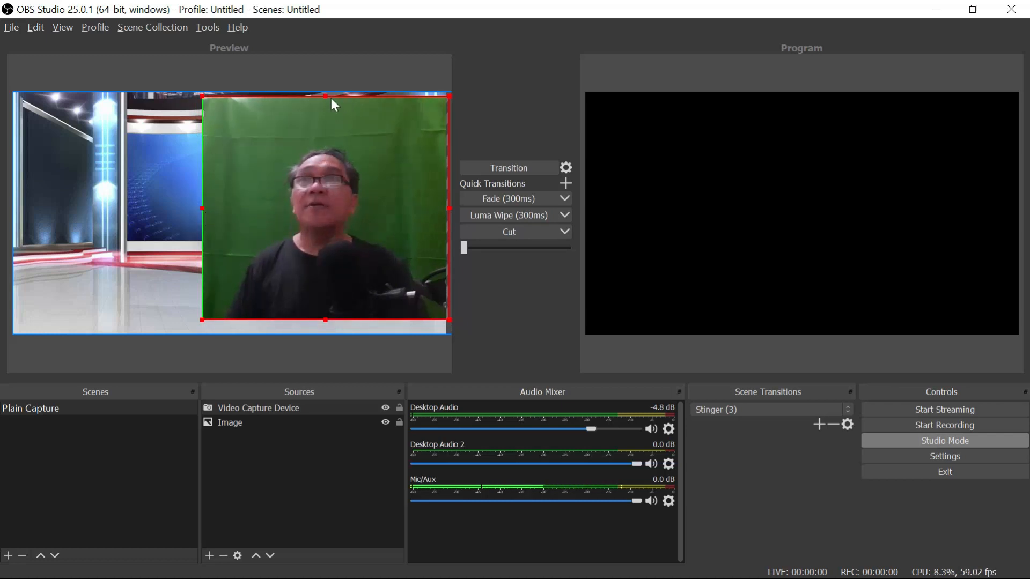
{"action": "left_click_drag", "start_coordinate": [325, 96], "coordinate": [334, 116]}
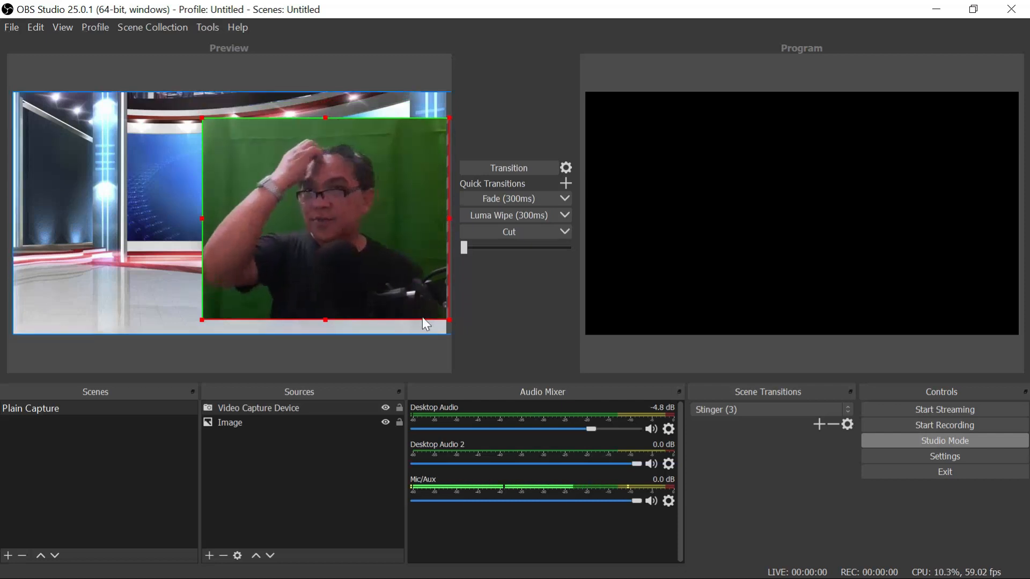
{"action": "left_click_drag", "start_coordinate": [369, 266], "coordinate": [357, 263]}
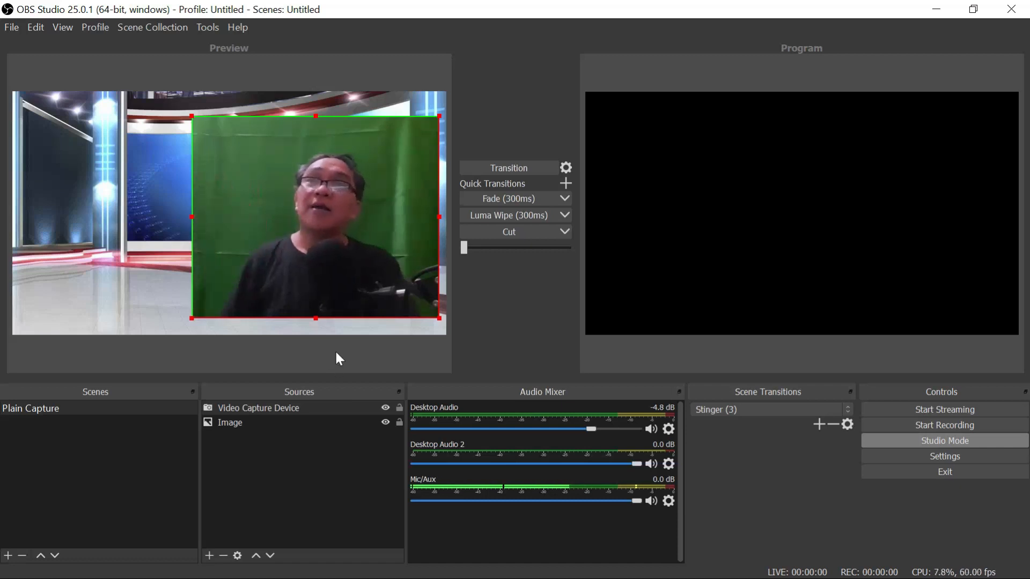
Step: Add a Chroma Key effect filter with its default name to the Video Capture Device source
{"action": "left_click", "coordinate": [266, 403]}
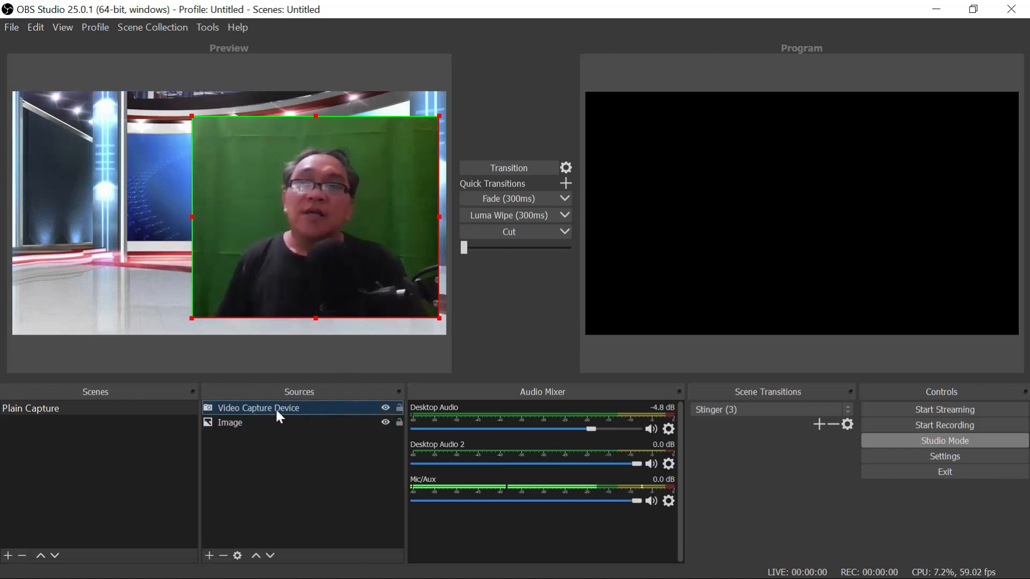
{"action": "right_click", "coordinate": [282, 408]}
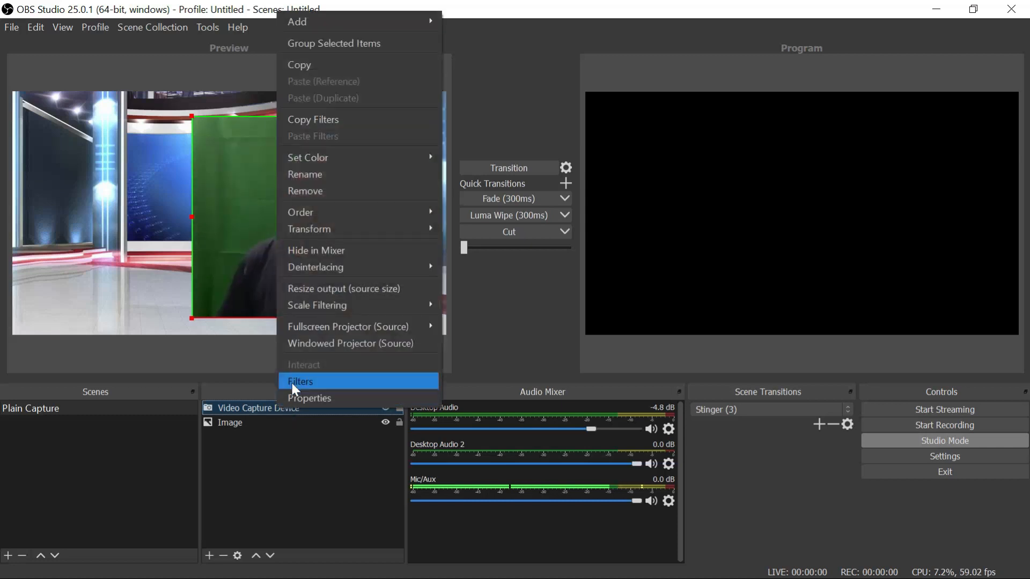
{"action": "left_click", "coordinate": [294, 383]}
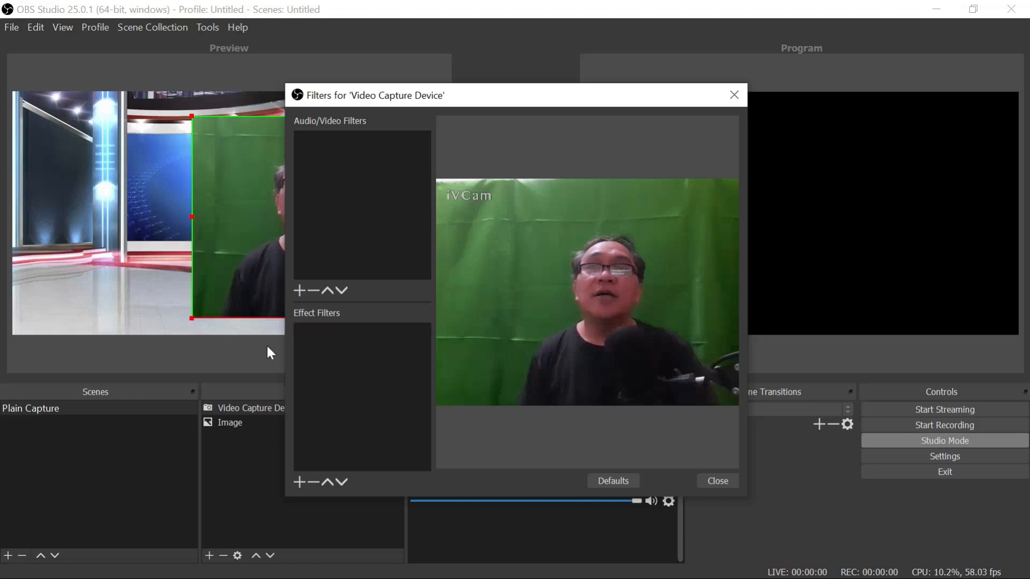
{"action": "left_click", "coordinate": [298, 483]}
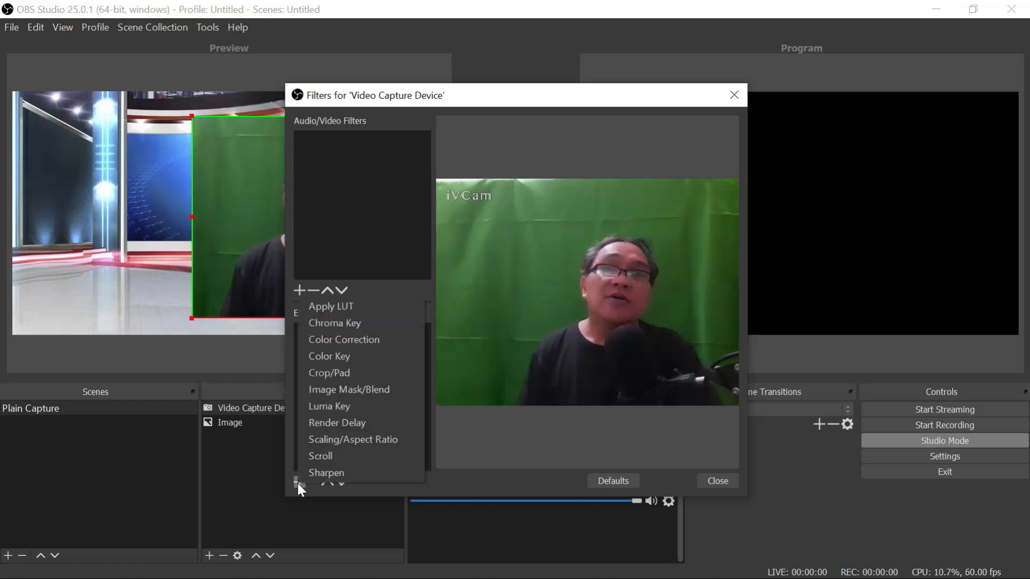
{"action": "left_click", "coordinate": [356, 324]}
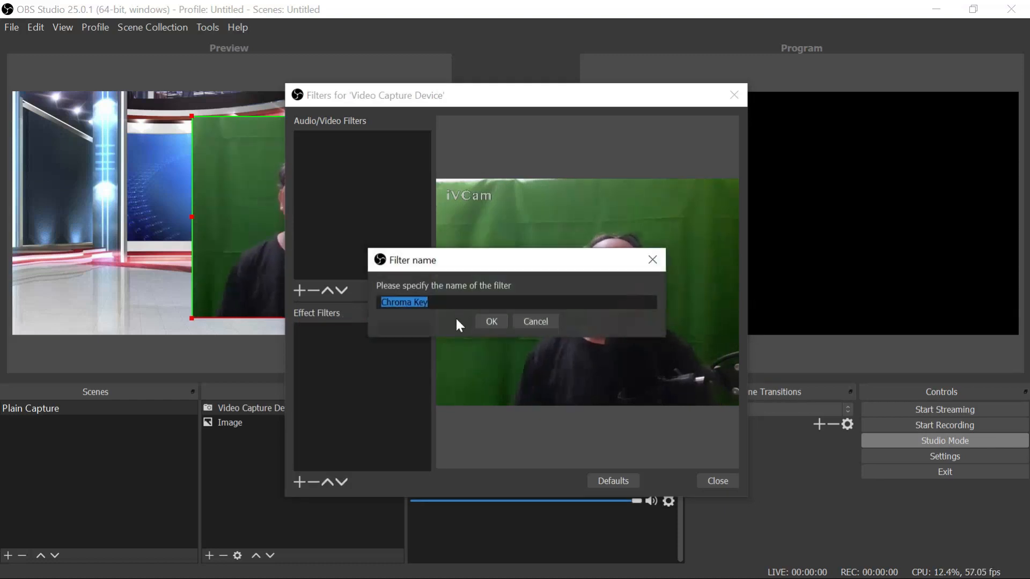
{"action": "left_click", "coordinate": [490, 322]}
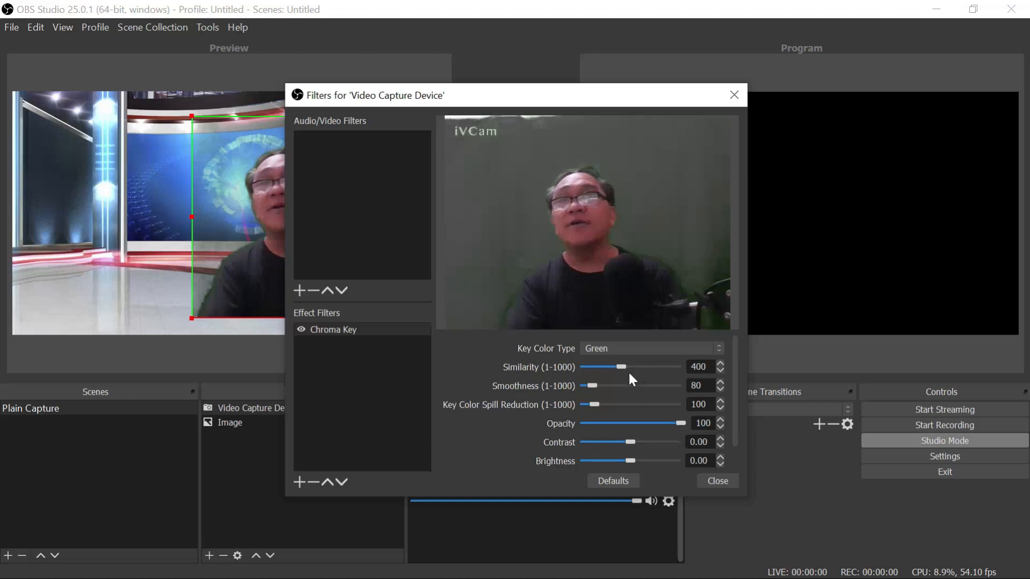
Step: Tune the Chroma Key filter to similarity 403, smoothness 131, key color spill reduction 297, contrast 0.20 and brightness 0.04
{"action": "left_click_drag", "start_coordinate": [620, 365], "coordinate": [603, 406]}
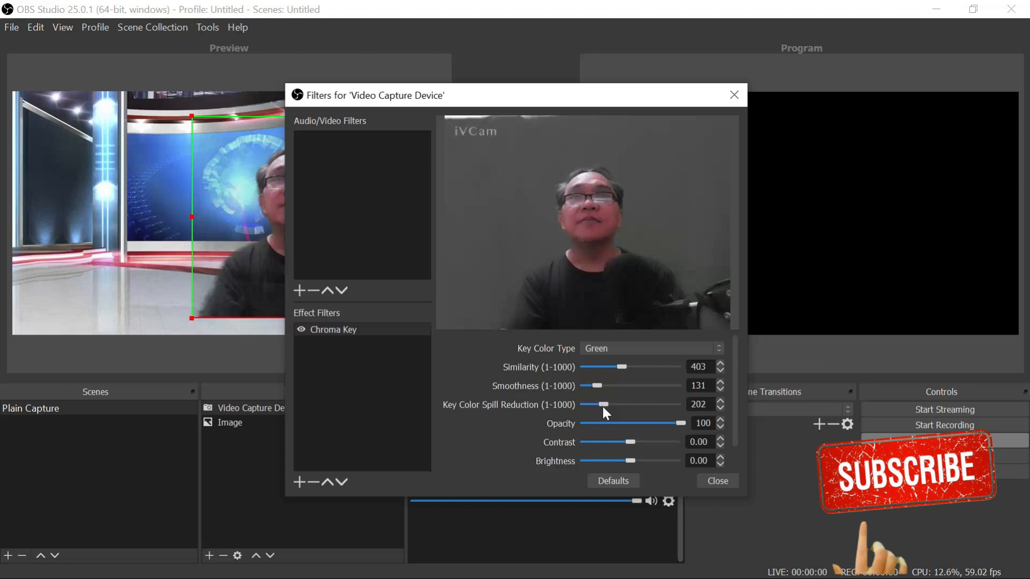
{"action": "mouse_move", "coordinate": [635, 444]}
{"action": "left_mouse_down"}
{"action": "mouse_move", "coordinate": [640, 460]}
{"action": "mouse_move", "coordinate": [628, 456]}
{"action": "left_mouse_up"}
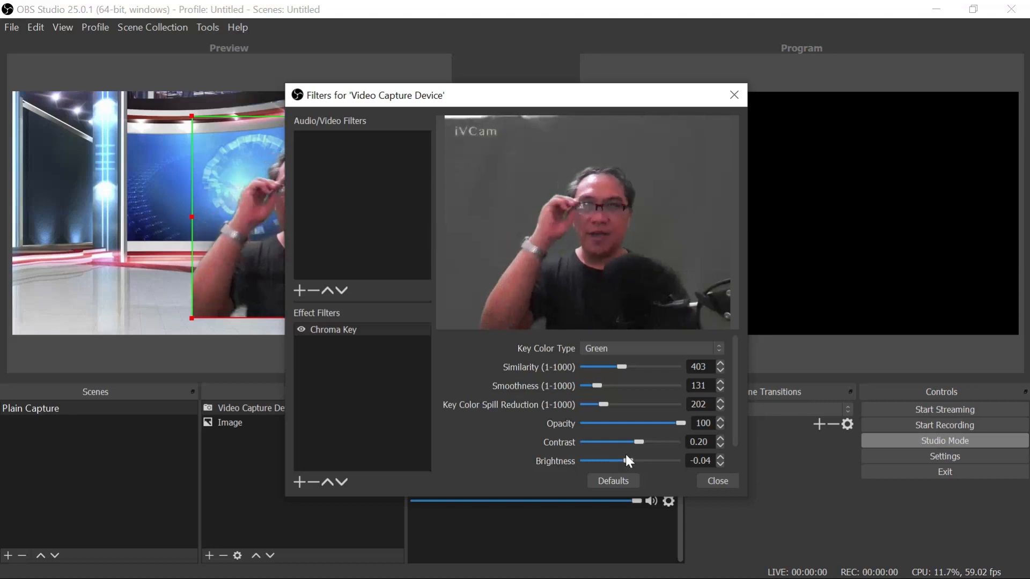
{"action": "mouse_move", "coordinate": [644, 443]}
{"action": "left_mouse_down"}
{"action": "mouse_move", "coordinate": [632, 442]}
{"action": "mouse_move", "coordinate": [644, 447]}
{"action": "left_mouse_up"}
{"action": "left_click_drag", "start_coordinate": [626, 460], "coordinate": [636, 442]}
{"action": "mouse_move", "coordinate": [603, 403]}
{"action": "left_mouse_down"}
{"action": "mouse_move", "coordinate": [593, 404]}
{"action": "mouse_move", "coordinate": [609, 404]}
{"action": "left_mouse_up"}
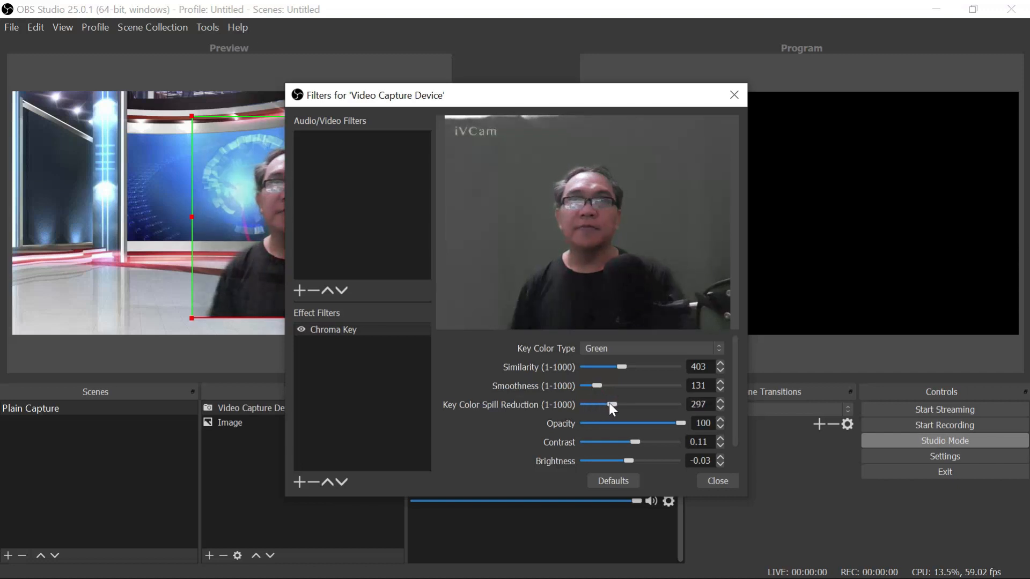
{"action": "left_click_drag", "start_coordinate": [631, 461], "coordinate": [634, 459]}
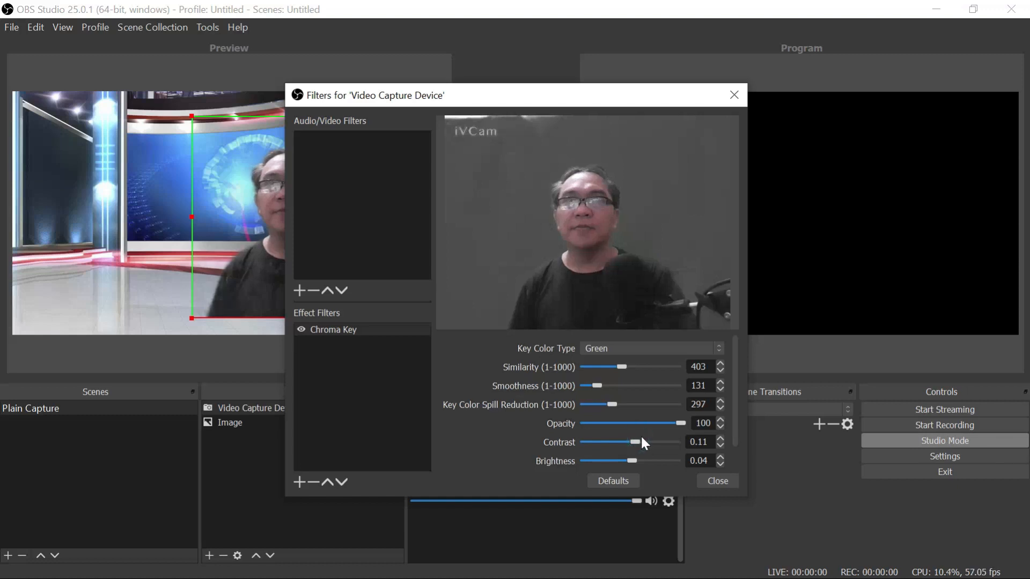
{"action": "left_click_drag", "start_coordinate": [635, 443], "coordinate": [638, 443]}
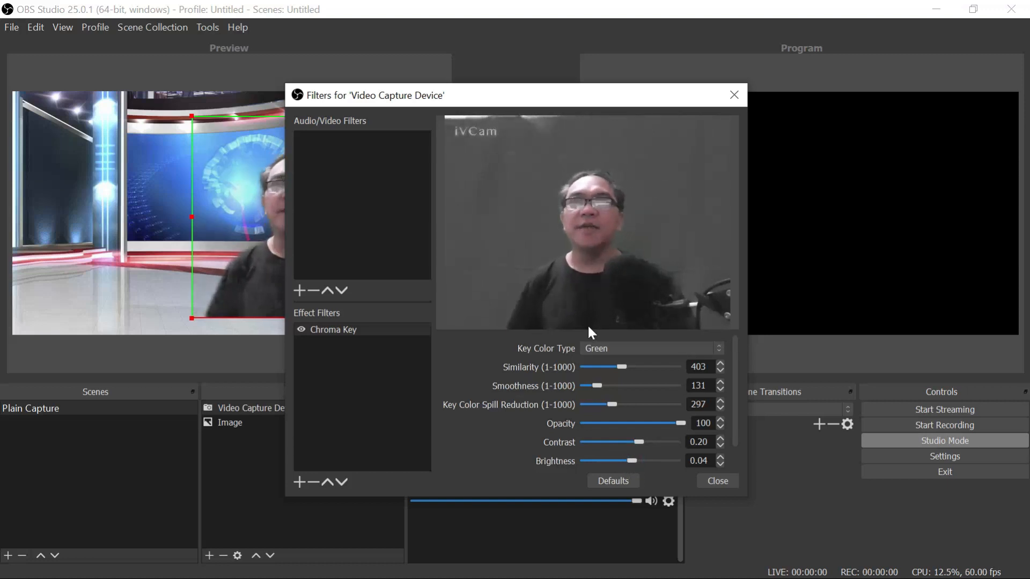
Step: Add a Color Correction filter with gamma -0.18, contrast 0.08, brightness 0.06, saturation 0.22 and hue shift -8.94, and close the filters
{"action": "left_click", "coordinate": [298, 485]}
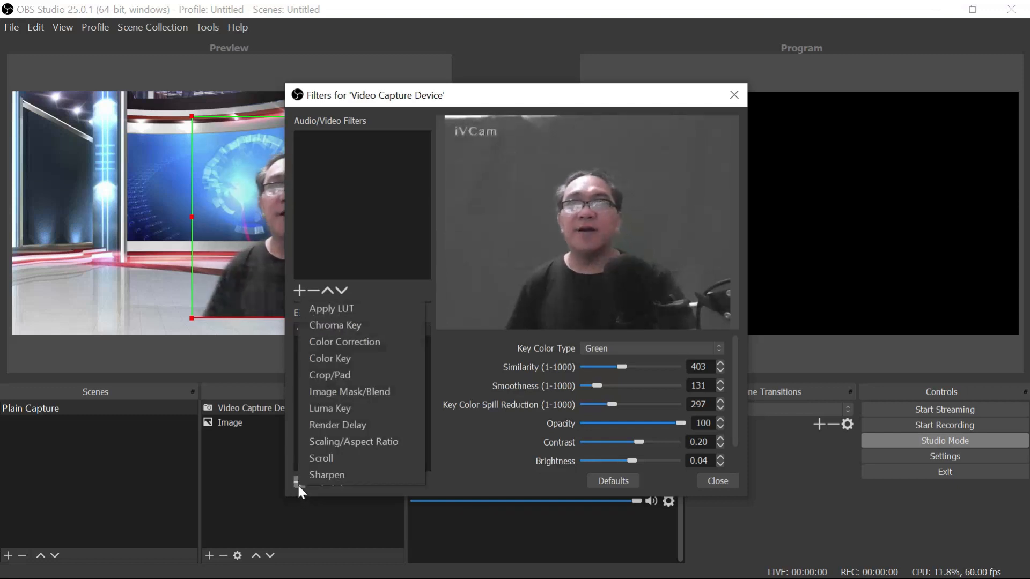
{"action": "left_click", "coordinate": [358, 340]}
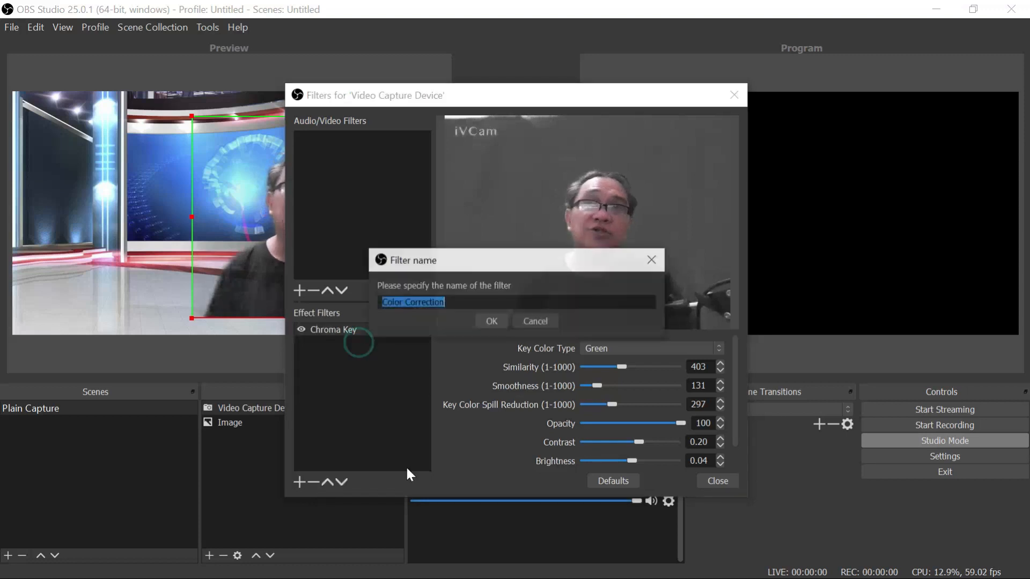
{"action": "left_click", "coordinate": [485, 322]}
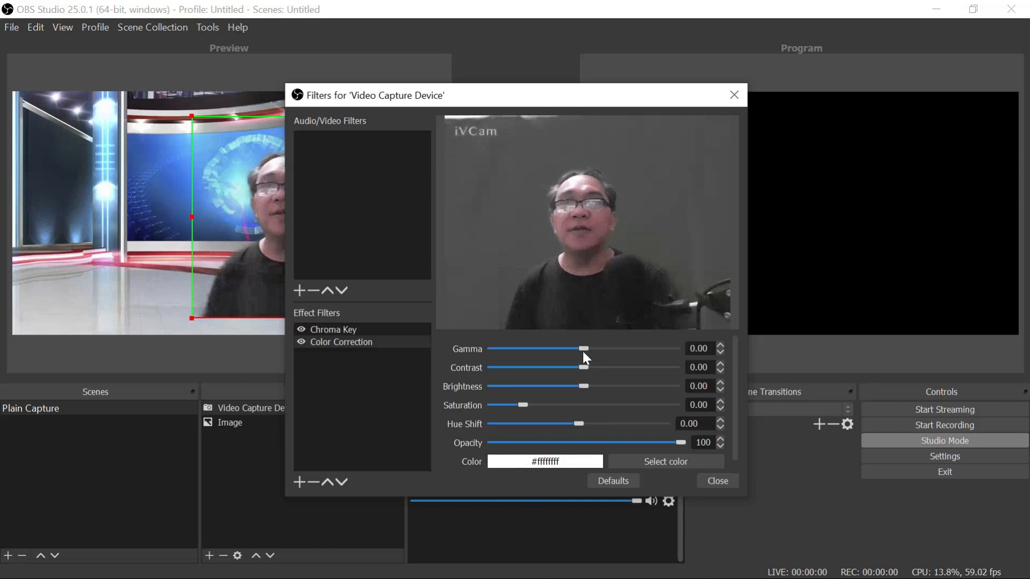
{"action": "left_click_drag", "start_coordinate": [583, 349], "coordinate": [591, 387]}
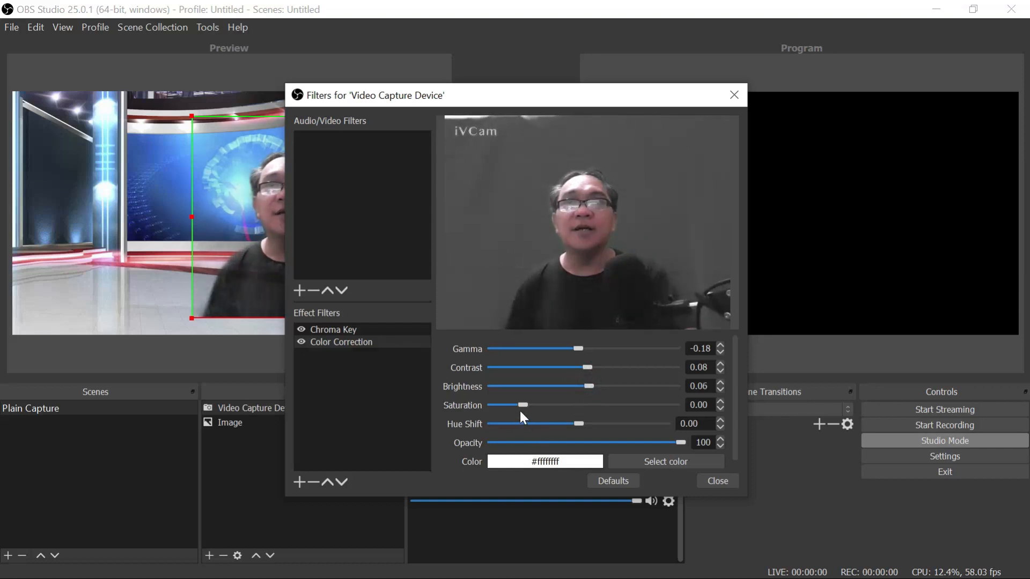
{"action": "left_click_drag", "start_coordinate": [530, 404], "coordinate": [573, 424]}
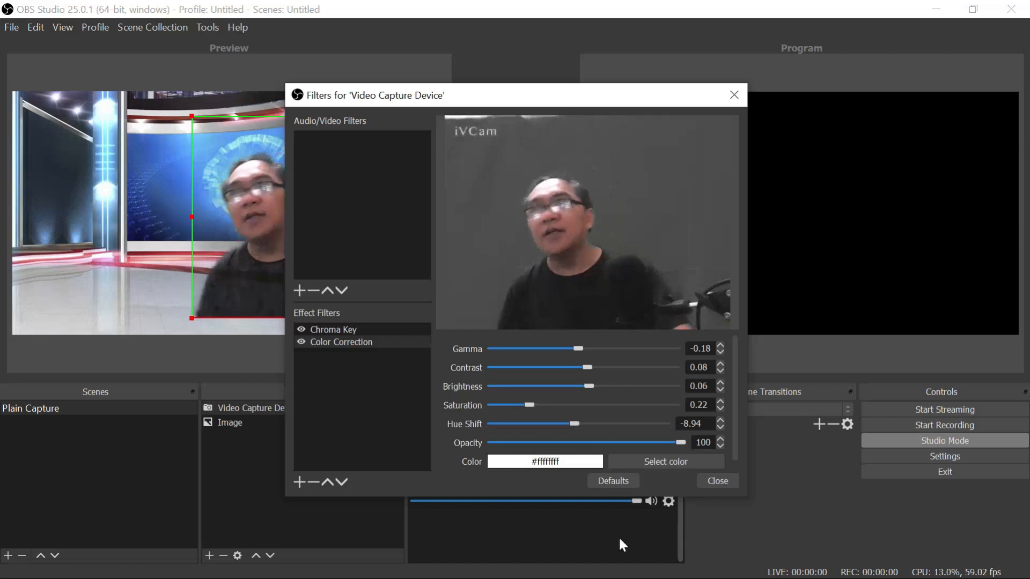
{"action": "left_click", "coordinate": [710, 481]}
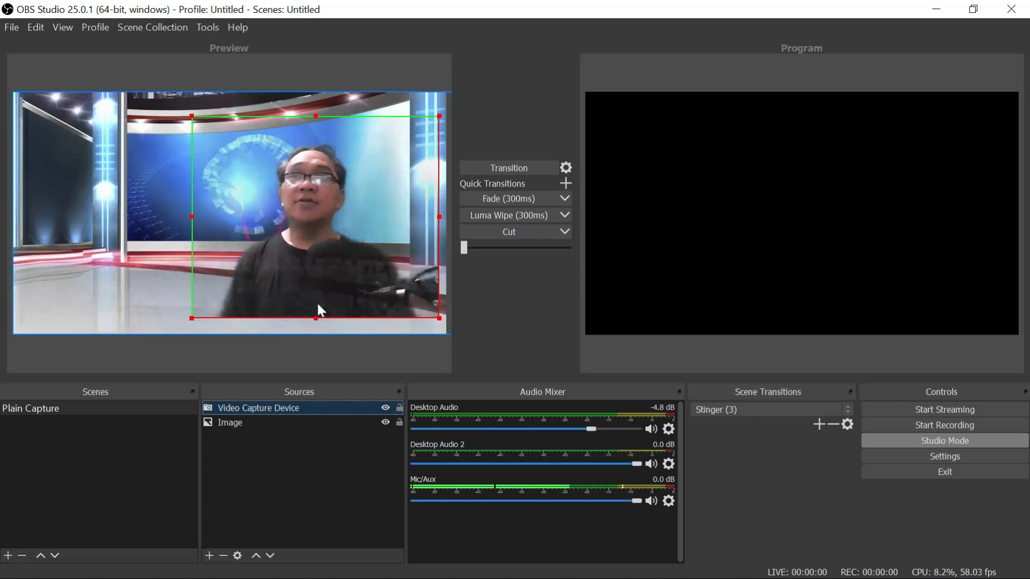
Step: Move the webcam picture to the background's lower-right corner and refine its Chroma Key filter to smoothness 84 and similarity 433
{"action": "left_click_drag", "start_coordinate": [317, 301], "coordinate": [330, 341]}
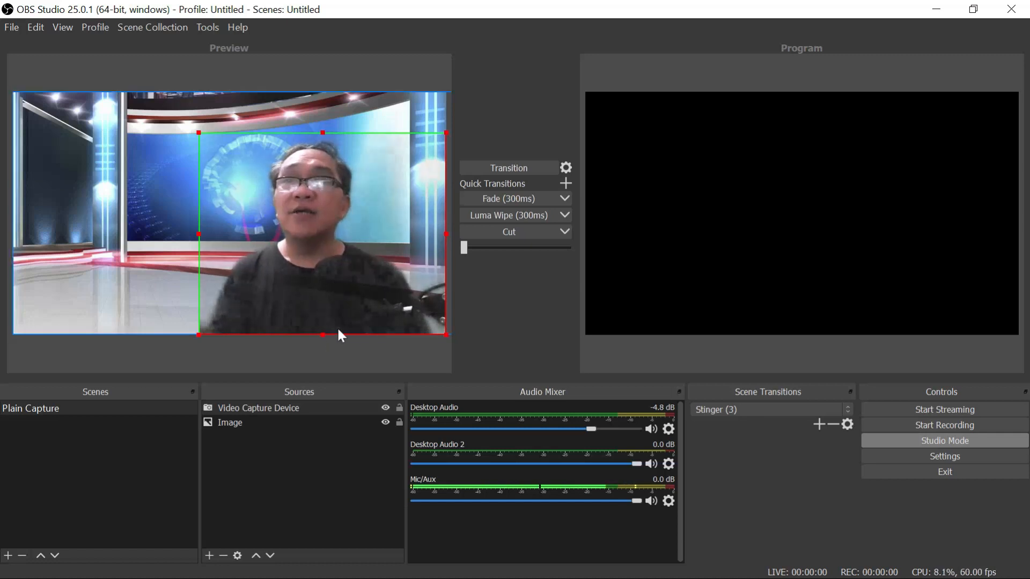
{"action": "left_click", "coordinate": [285, 407]}
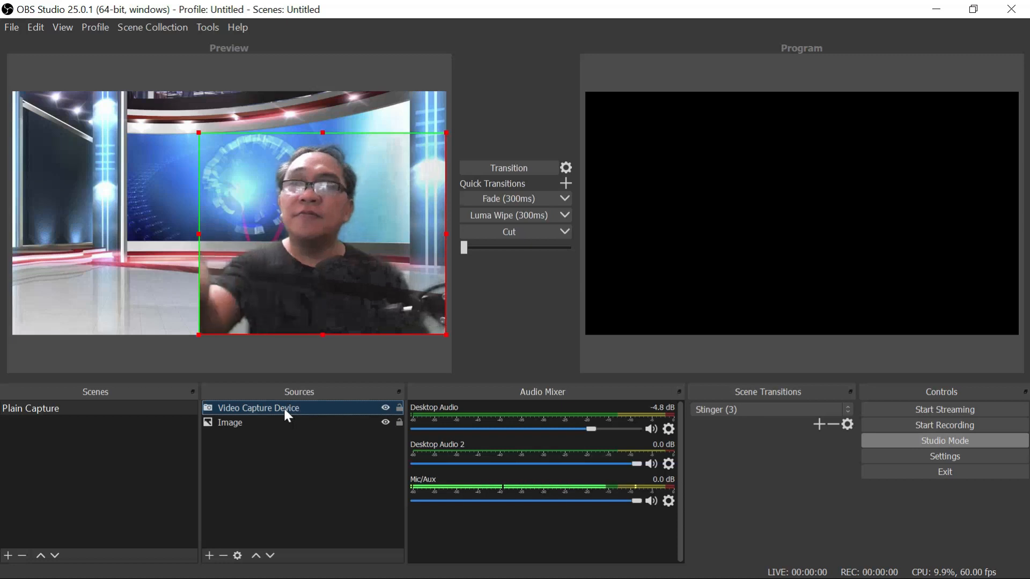
{"action": "right_click", "coordinate": [283, 406]}
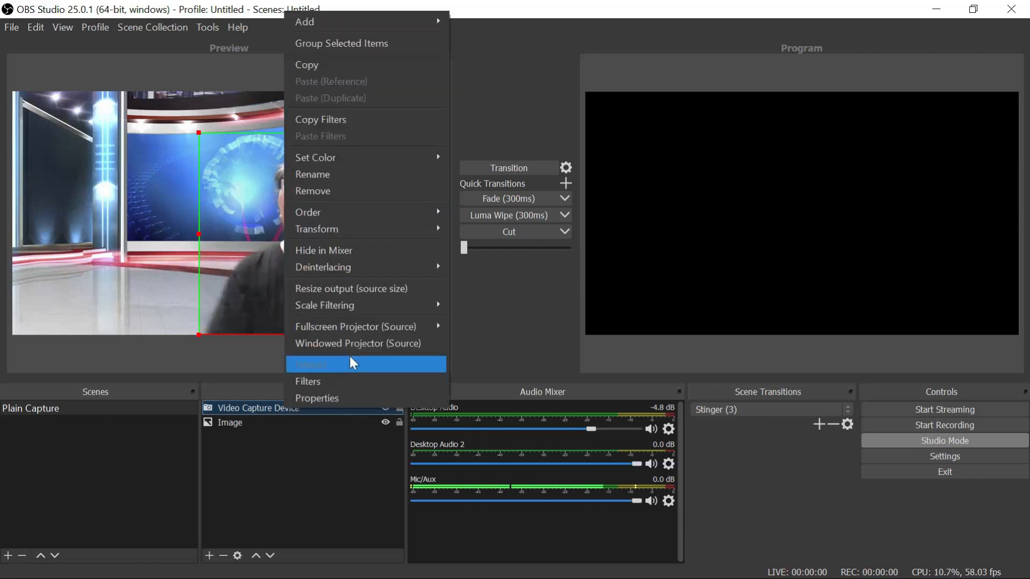
{"action": "left_click", "coordinate": [342, 379]}
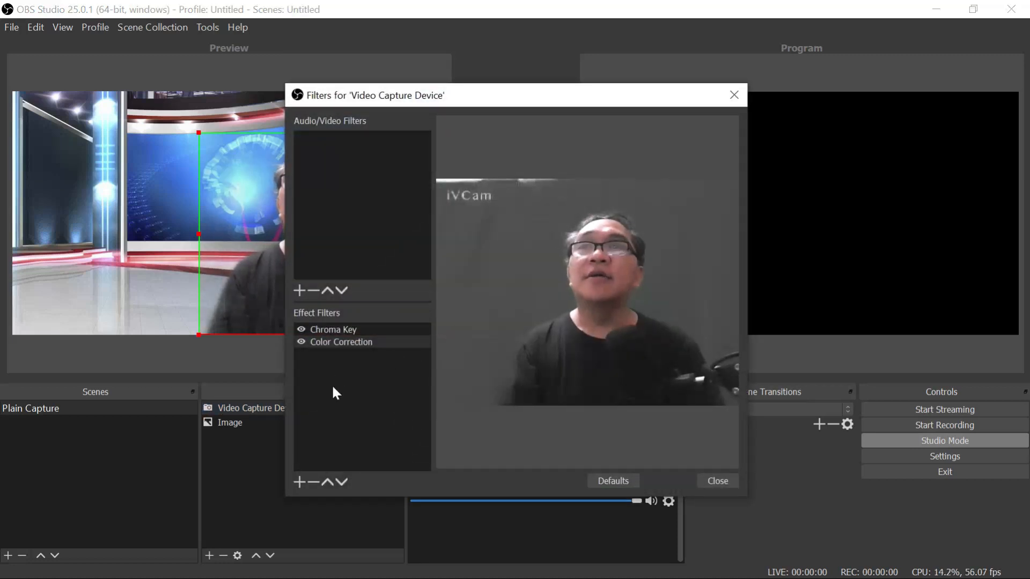
{"action": "left_click", "coordinate": [352, 329]}
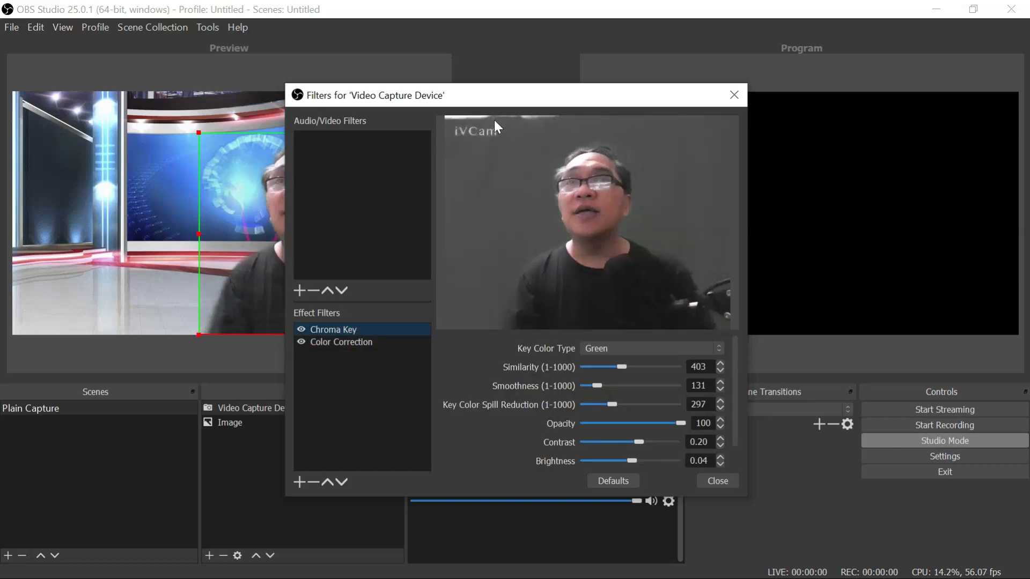
{"action": "left_click_drag", "start_coordinate": [498, 103], "coordinate": [688, 88]}
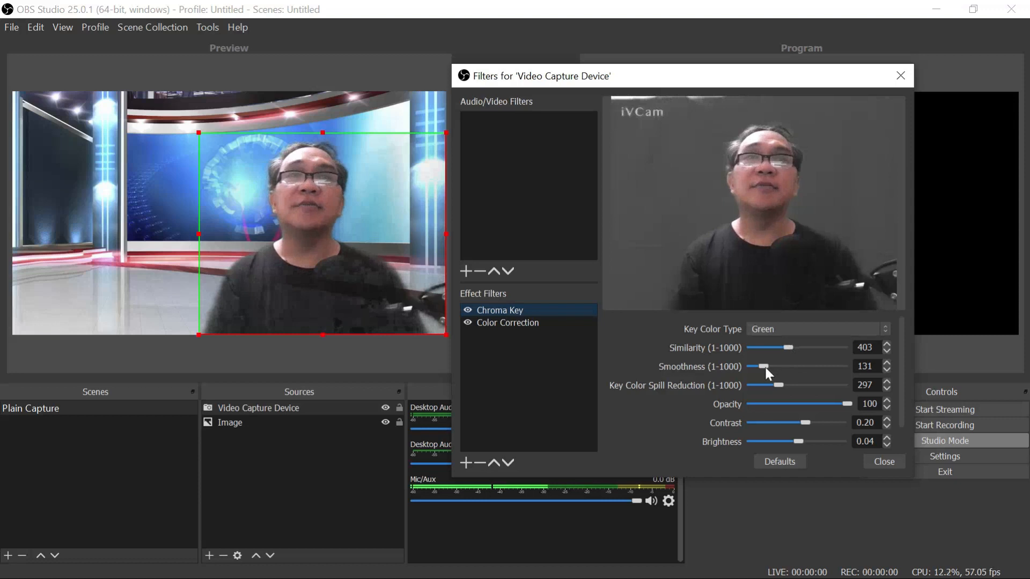
{"action": "left_click_drag", "start_coordinate": [761, 365], "coordinate": [760, 366]}
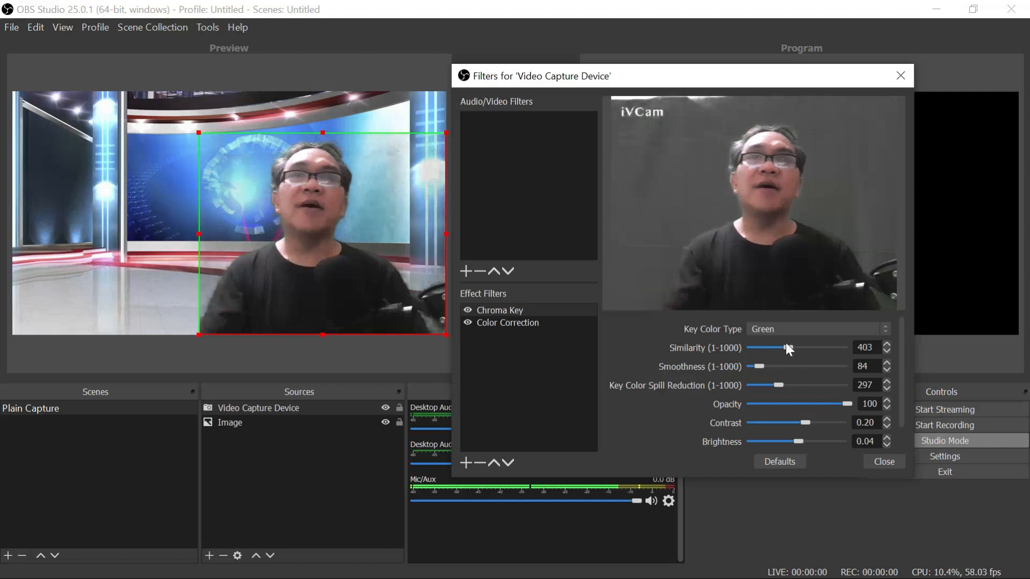
{"action": "left_click_drag", "start_coordinate": [786, 349], "coordinate": [790, 350]}
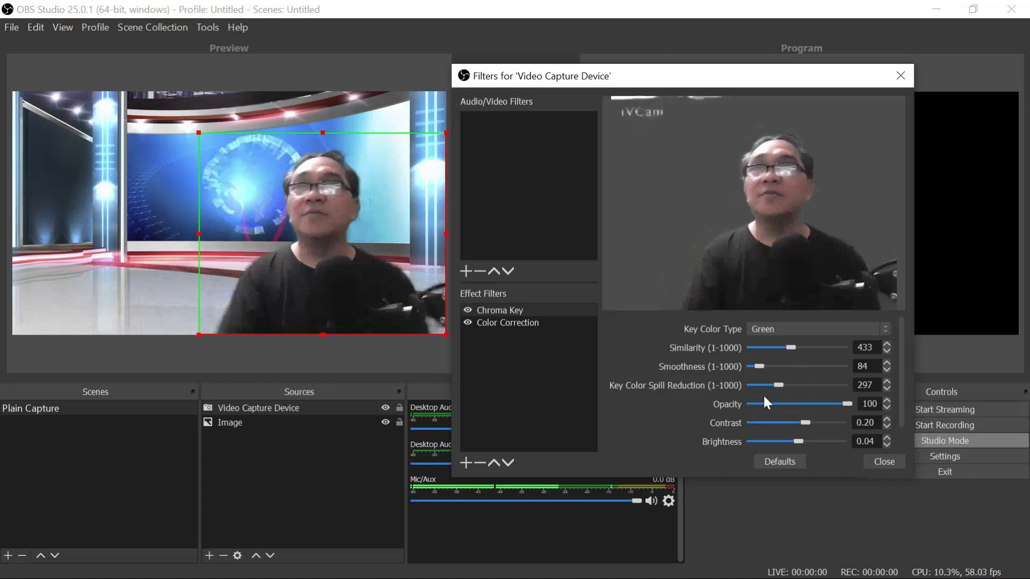
{"action": "left_click_drag", "start_coordinate": [855, 82], "coordinate": [591, 104]}
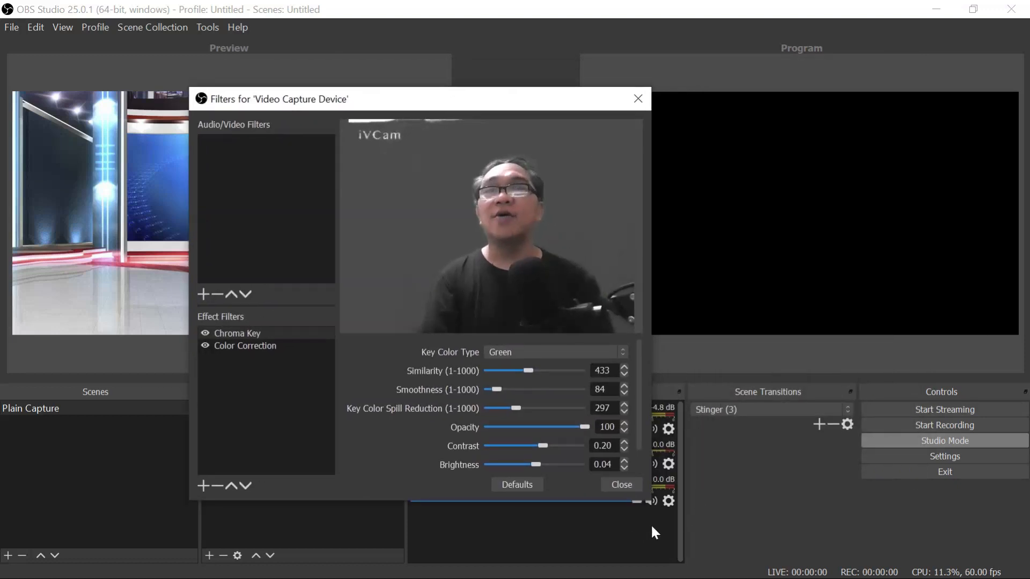
{"action": "left_click", "coordinate": [622, 486]}
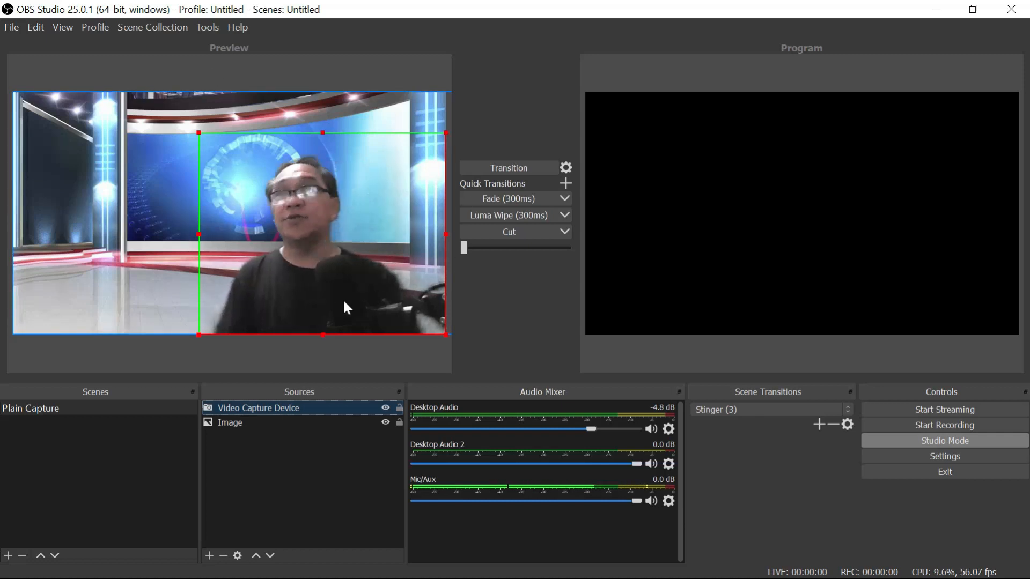
Step: Move the webcam picture to the middle of the background's lower edge and duplicate the Plain Capture scene as Plain Capture 2
{"action": "left_click_drag", "start_coordinate": [339, 303], "coordinate": [250, 297]}
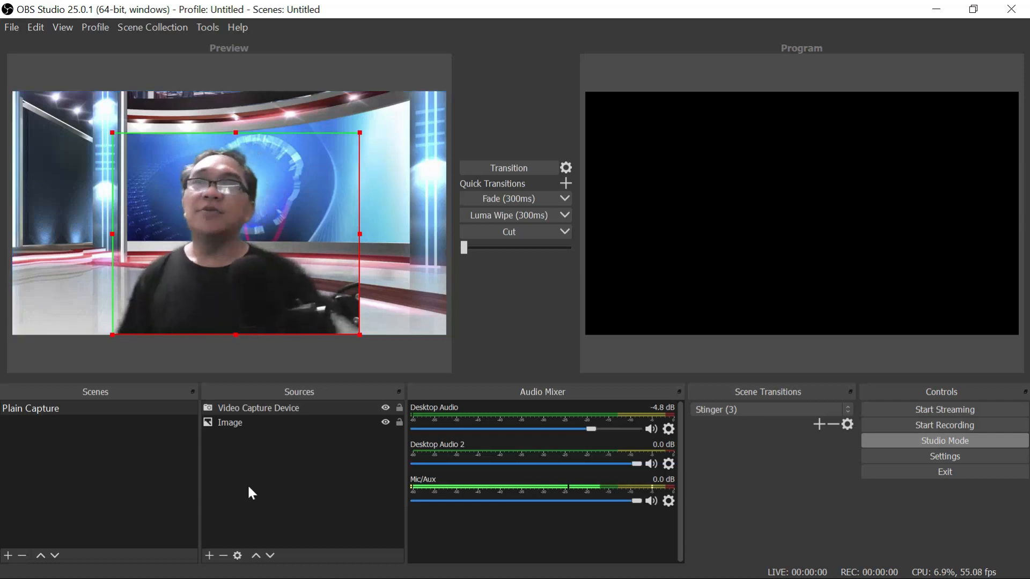
{"action": "right_click", "coordinate": [29, 408]}
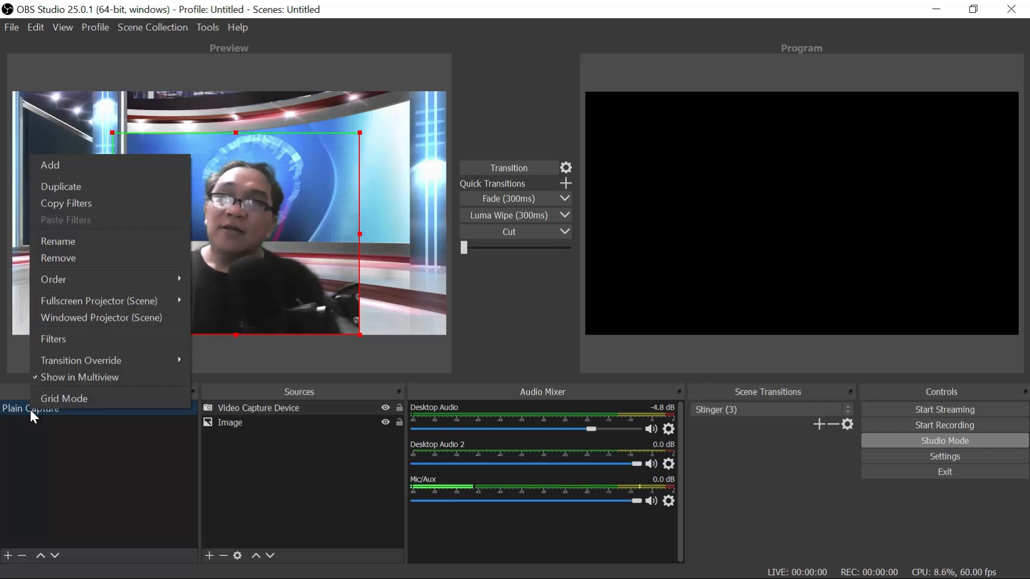
{"action": "left_click", "coordinate": [98, 187]}
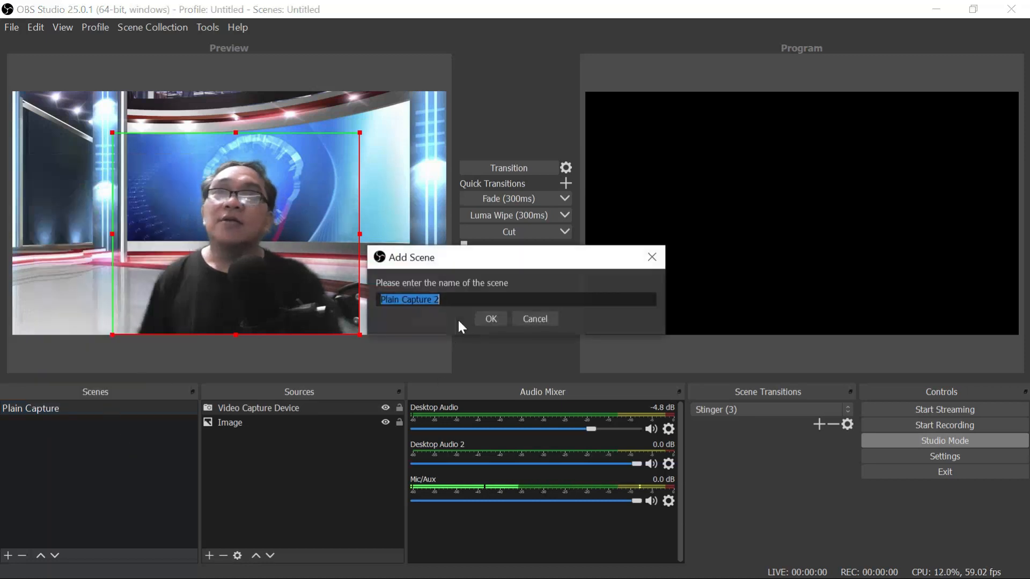
{"action": "left_click", "coordinate": [488, 321]}
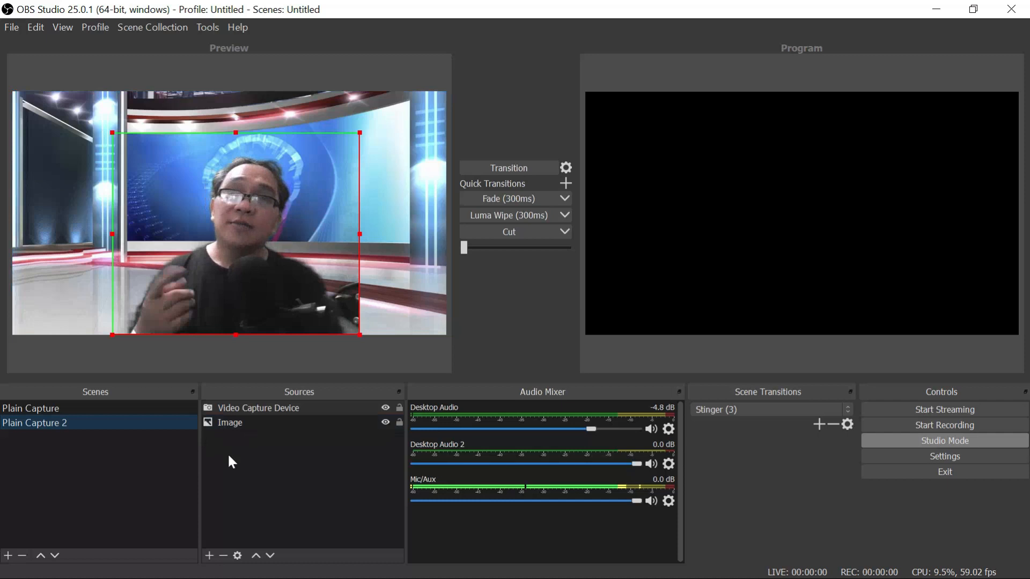
Step: Compare the two scenes and send Plain Capture to the program output with the Fade (300ms) quick transition
{"action": "left_click", "coordinate": [62, 411]}
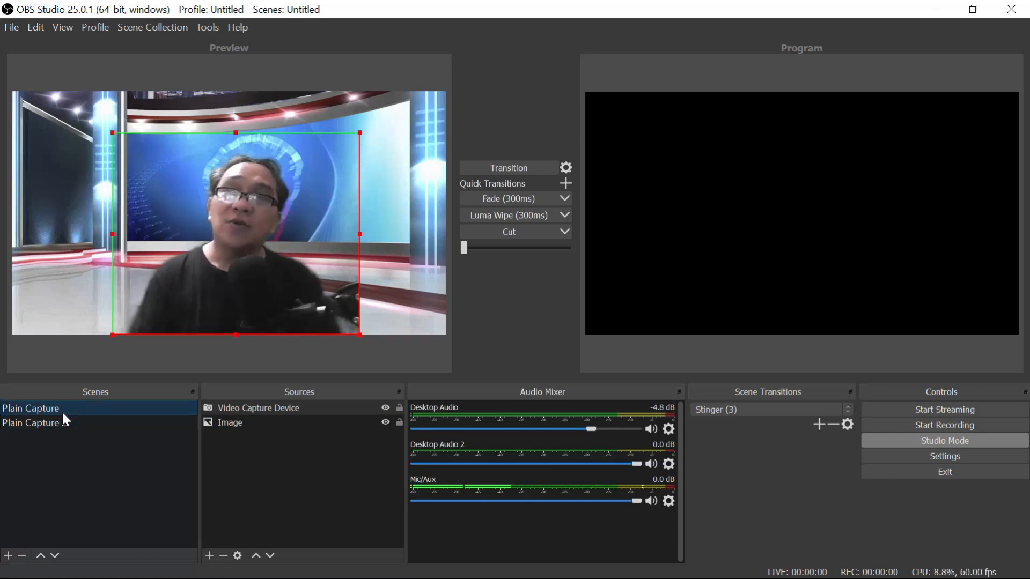
{"action": "left_click", "coordinate": [106, 423]}
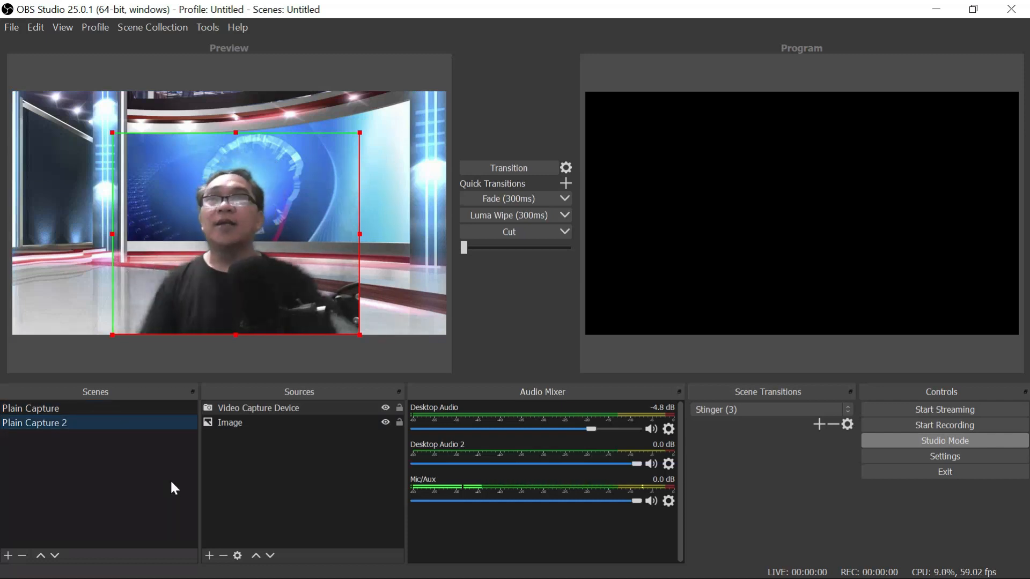
{"action": "left_click", "coordinate": [120, 410]}
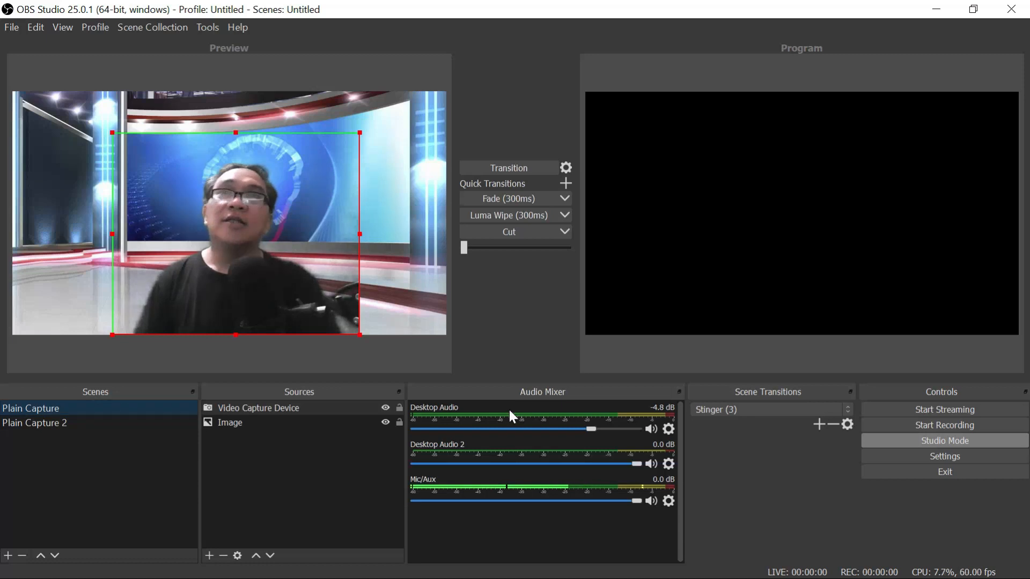
{"action": "left_click", "coordinate": [508, 200]}
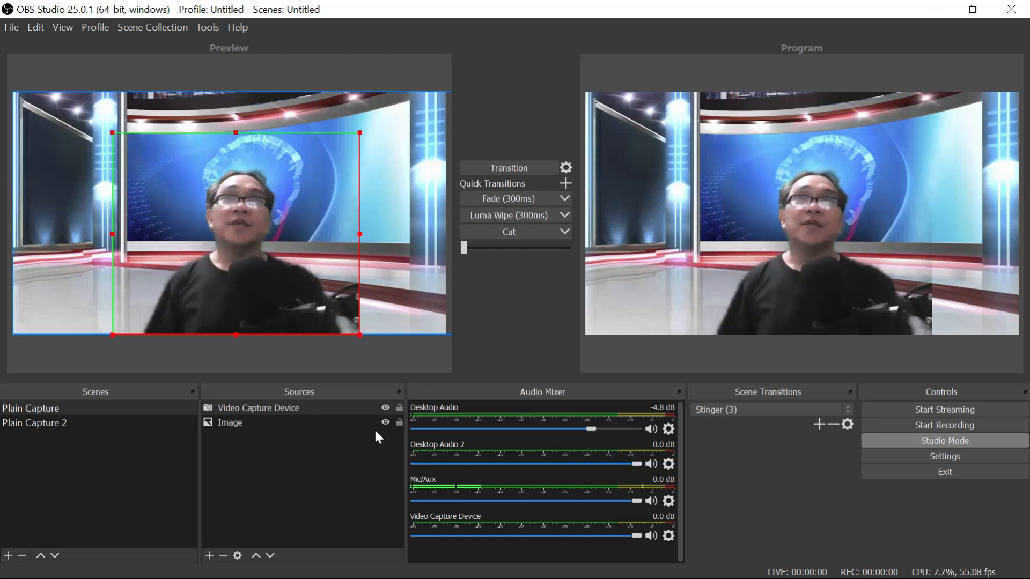
Step: In the Plain Capture 2 scene, move the webcam picture to the background's lower-right corner
{"action": "left_click", "coordinate": [39, 422]}
{"action": "left_click_drag", "start_coordinate": [266, 291], "coordinate": [341, 302]}
{"action": "left_click_drag", "start_coordinate": [356, 297], "coordinate": [380, 293]}
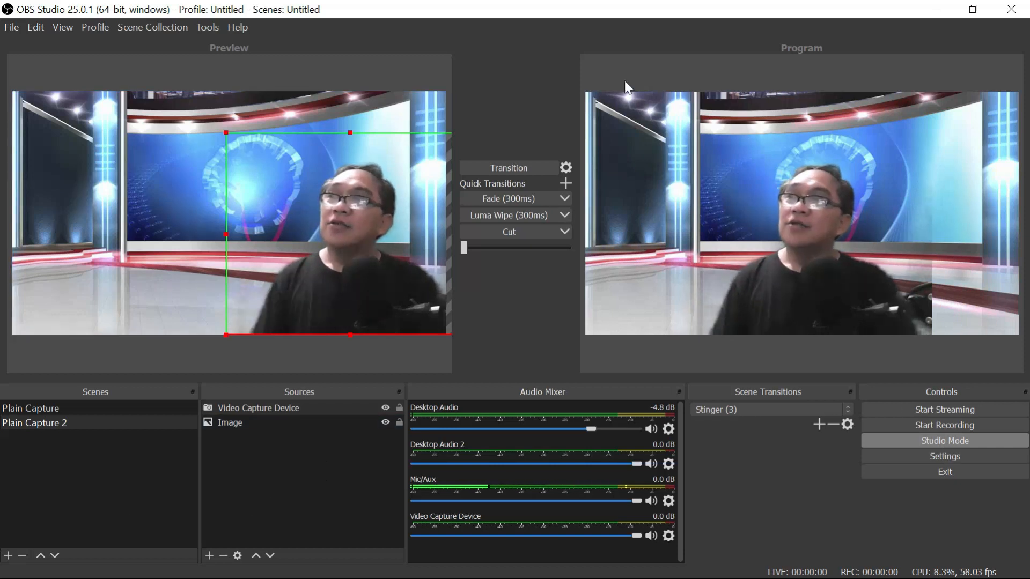
Step: Restore the OBS window to a smaller size beside the iVCam picture, with the Impress slide show's presenter console open behind it
{"action": "key", "text": "alt+Tab"}
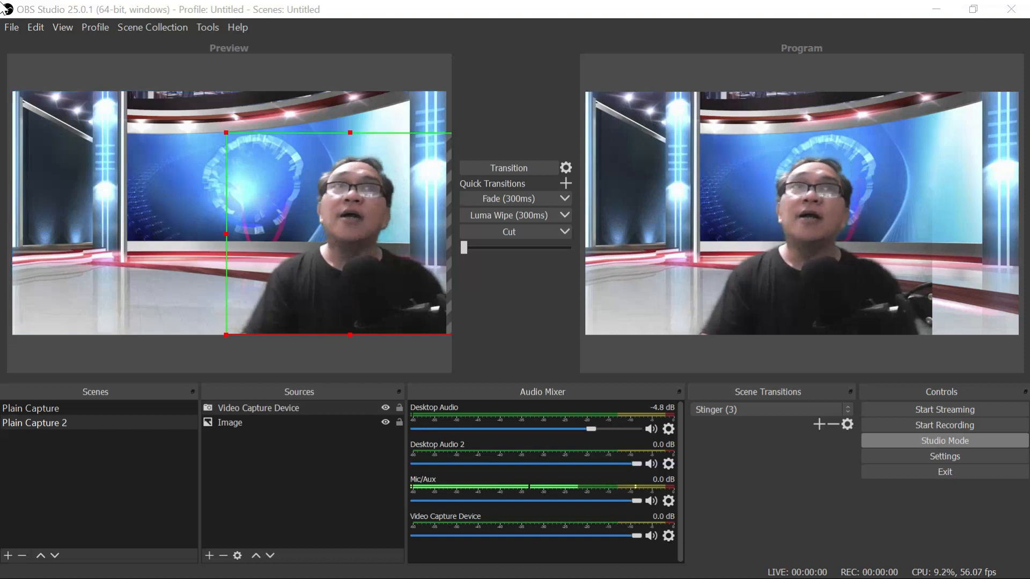
{"action": "left_click", "coordinate": [977, 9]}
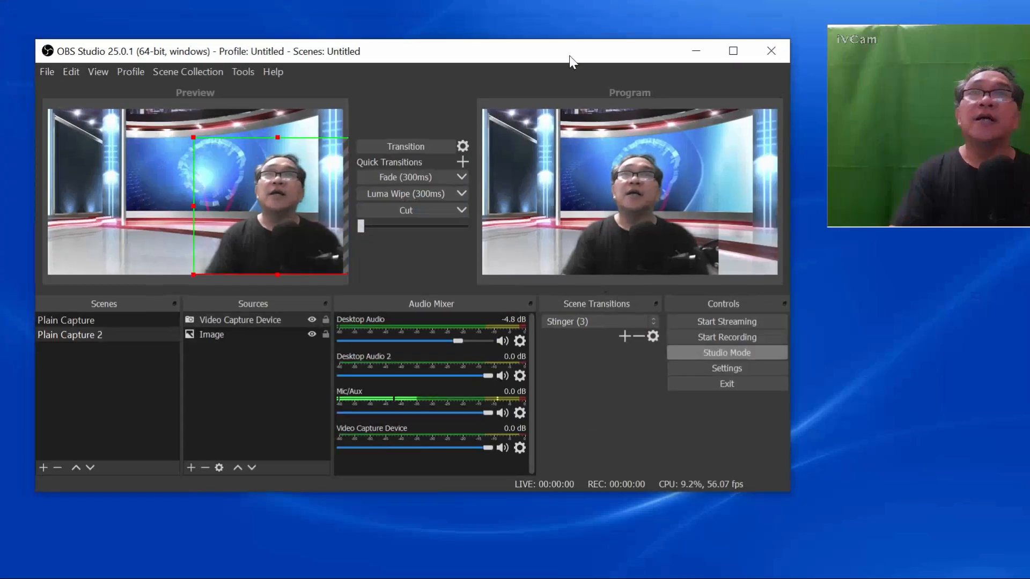
{"action": "left_click_drag", "start_coordinate": [575, 52], "coordinate": [583, 42]}
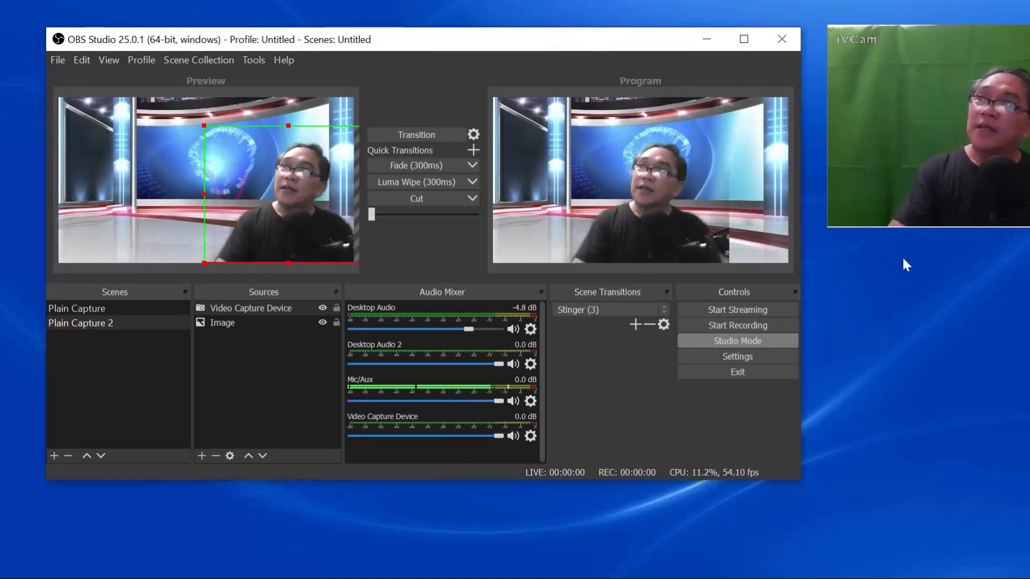
{"action": "left_click", "coordinate": [911, 273]}
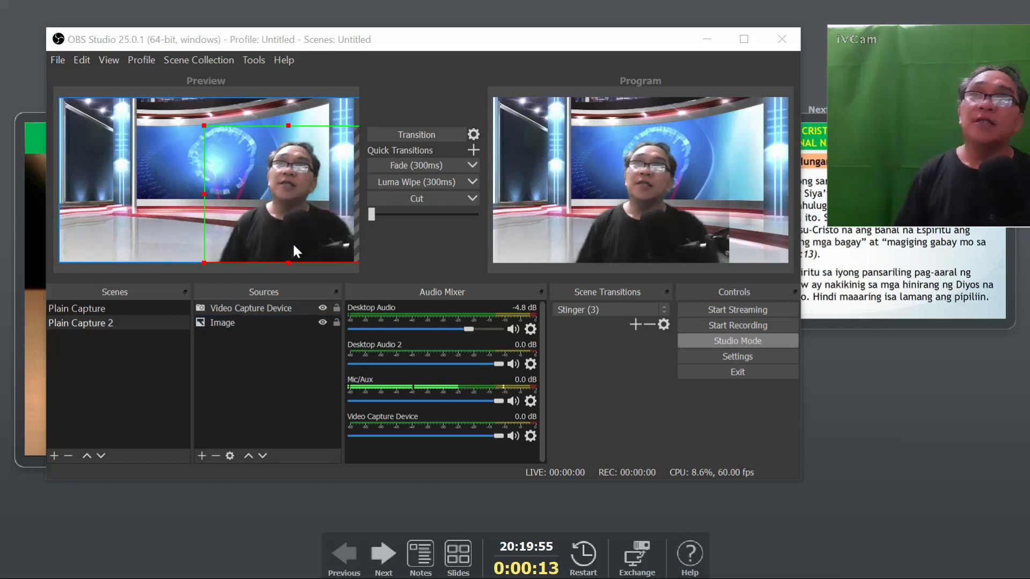
Step: Add a new Window Capture source named Powerpoint to the Plain Capture 2 scene
{"action": "left_click", "coordinate": [199, 456]}
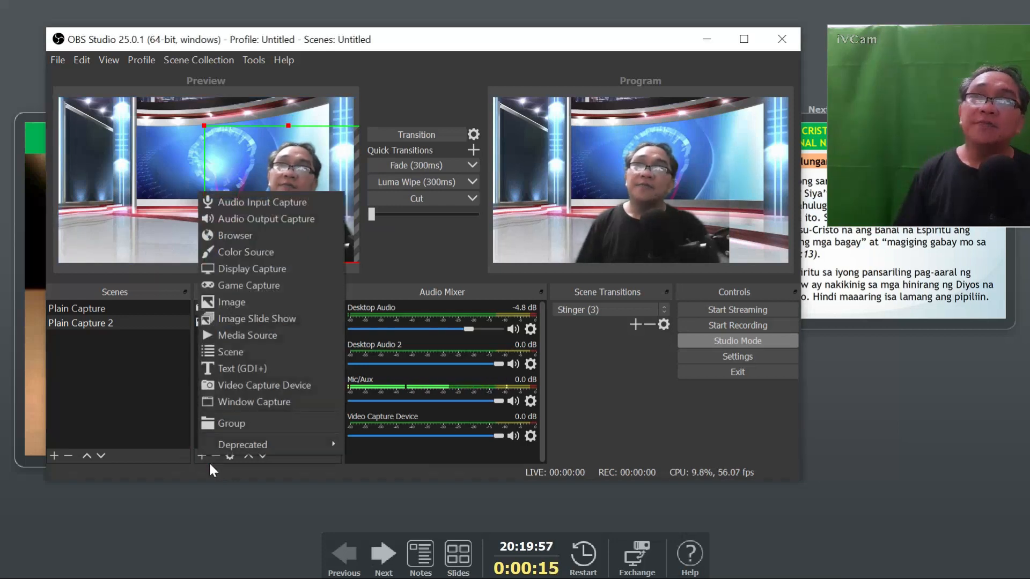
{"action": "left_click", "coordinate": [252, 404]}
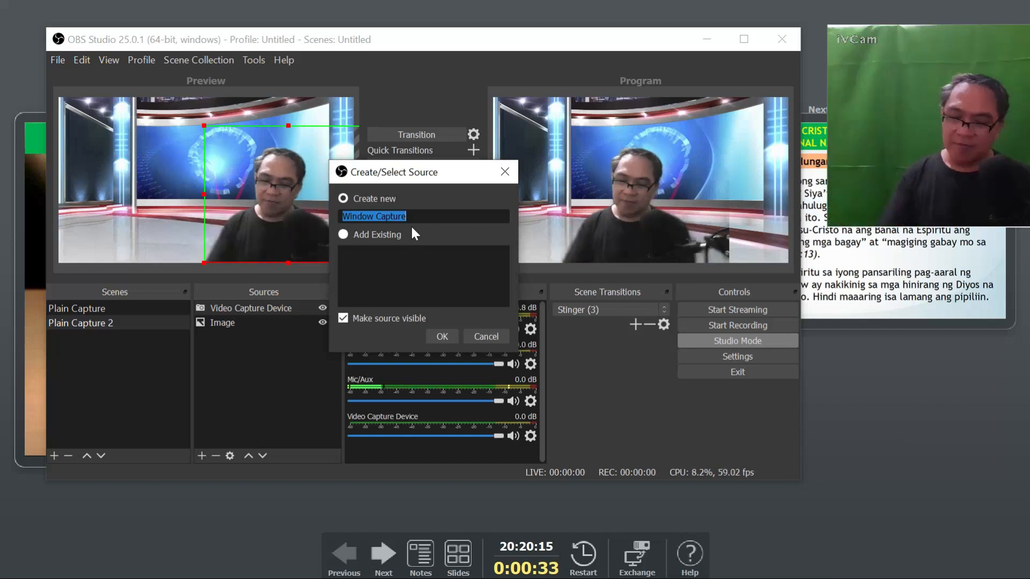
{"action": "type", "text": "Powe"}
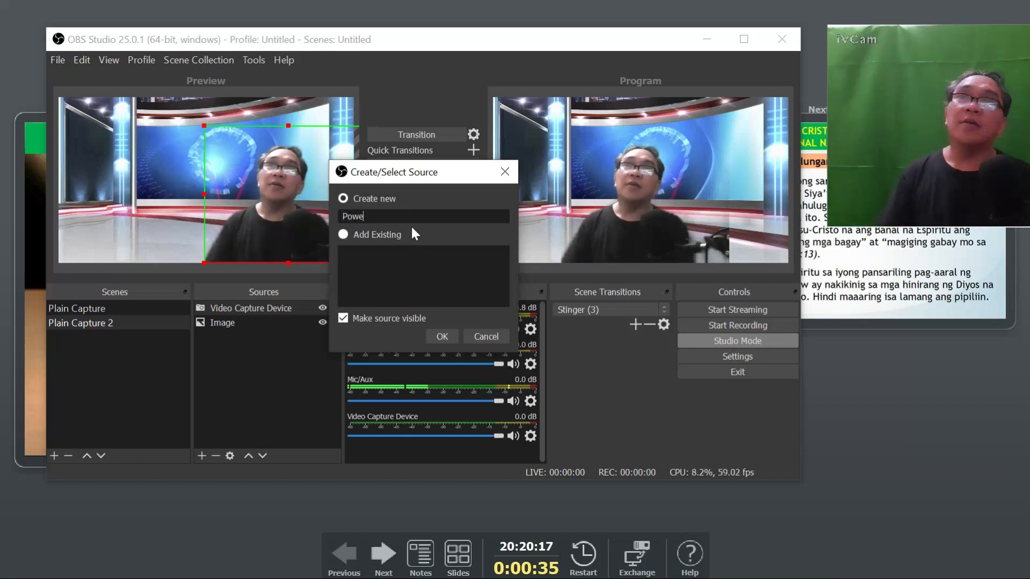
{"action": "type", "text": "rpoi"}
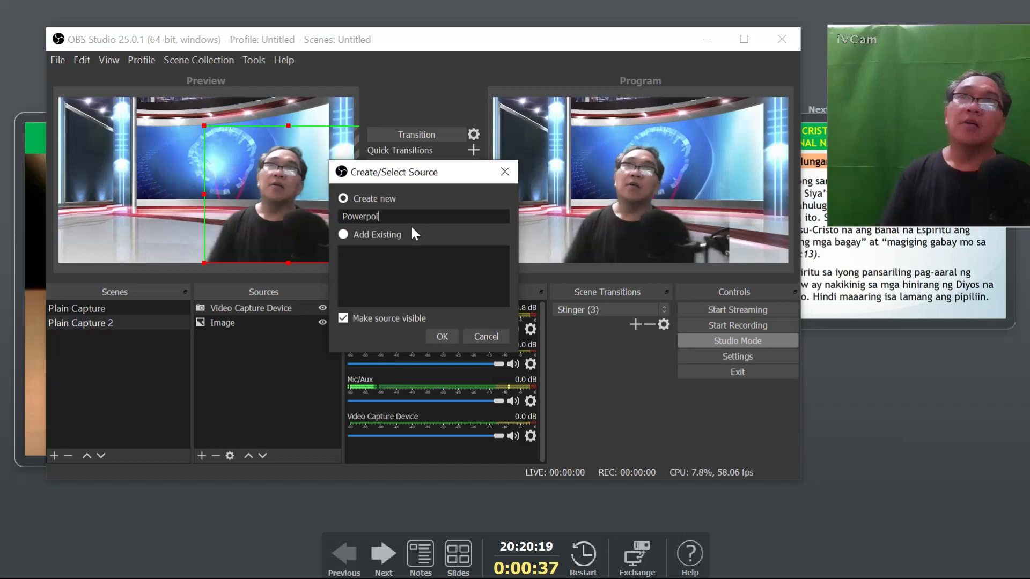
{"action": "type", "text": "nt"}
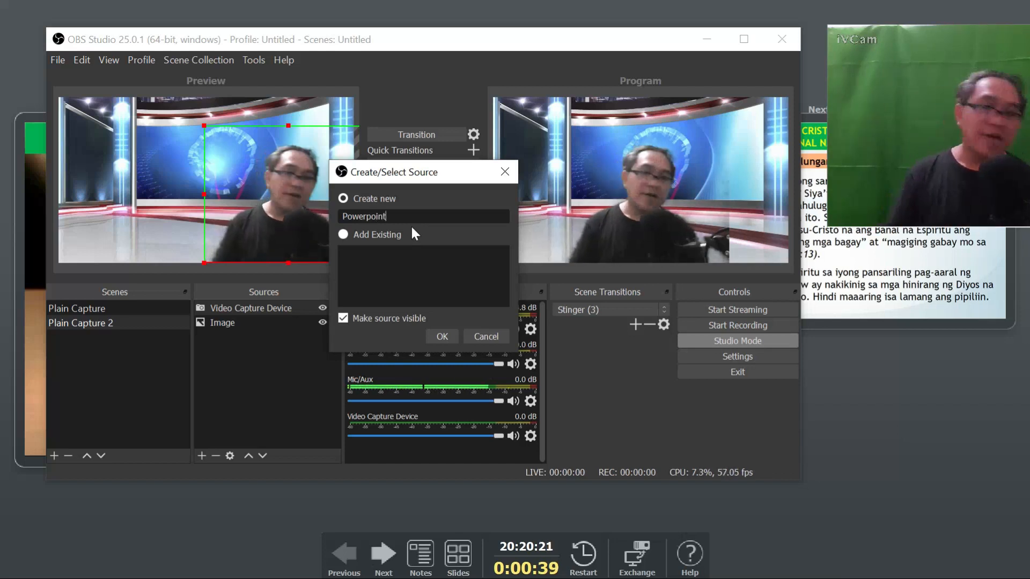
{"action": "left_click", "coordinate": [439, 336]}
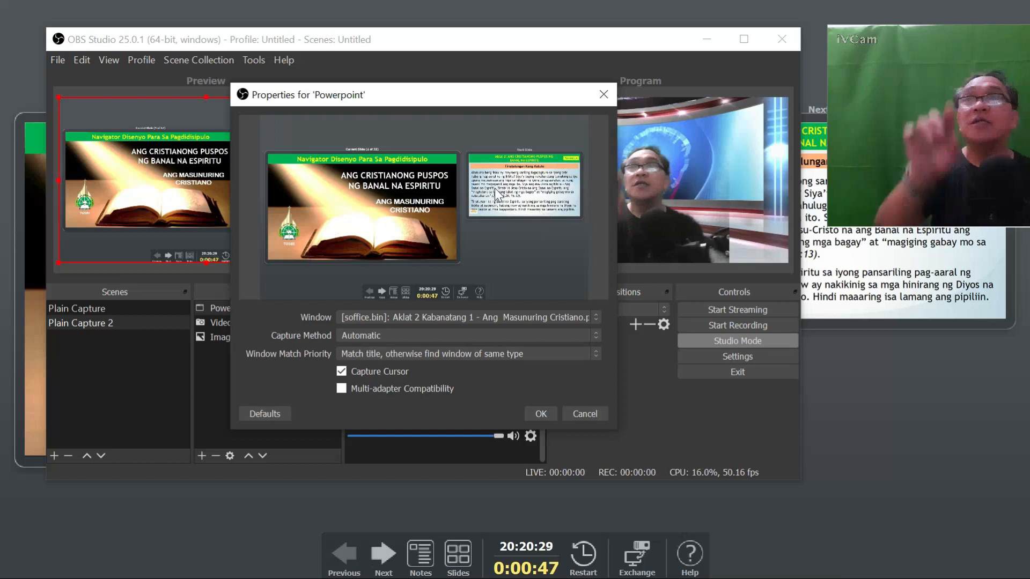
Step: Set the Powerpoint source to capture the soffice.bin "Presenting" window and test the scene in the program output with Fade (300ms)
{"action": "left_click_drag", "start_coordinate": [464, 101], "coordinate": [543, 151]}
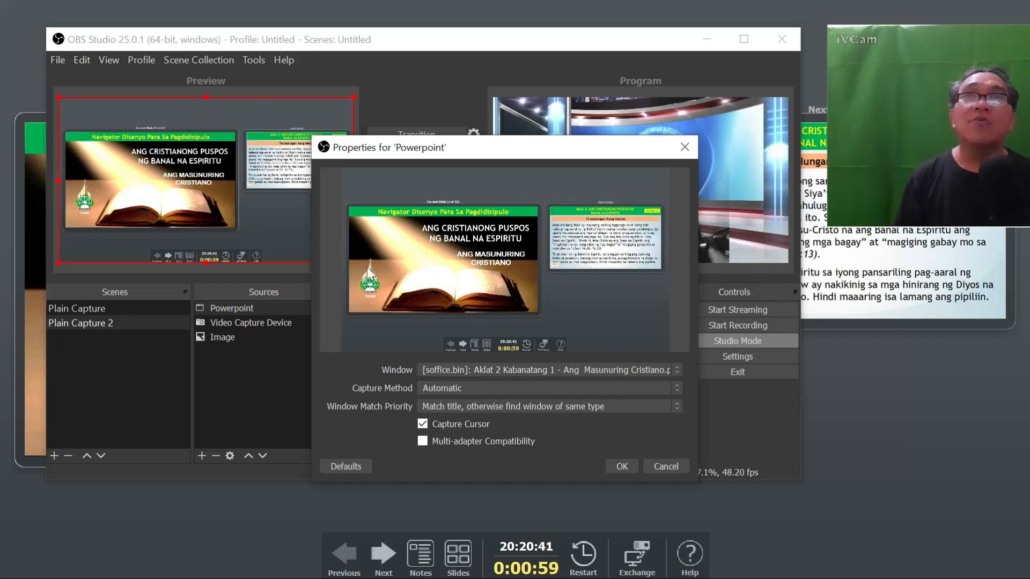
{"action": "left_click", "coordinate": [510, 372]}
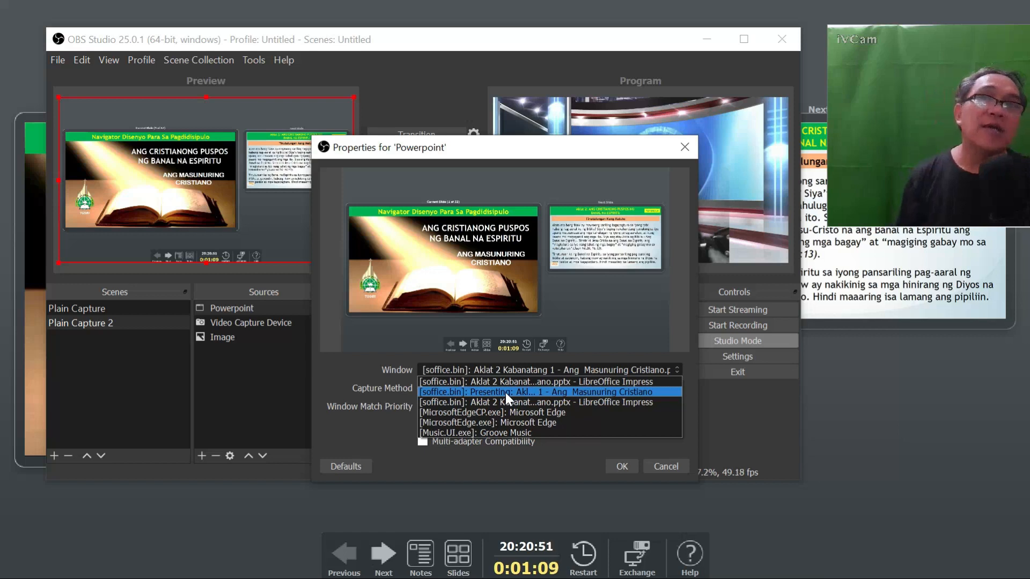
{"action": "left_click", "coordinate": [505, 393]}
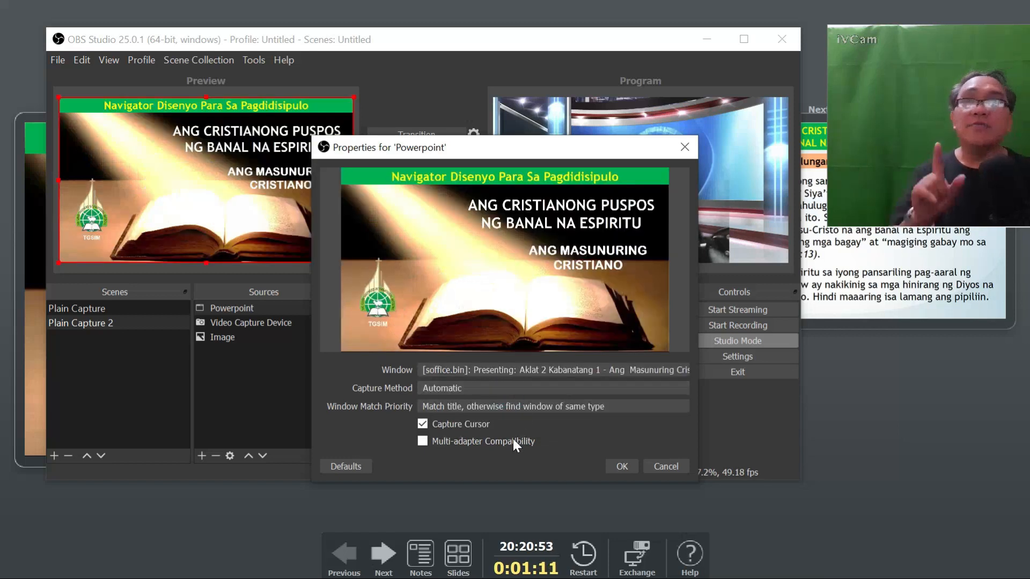
{"action": "left_click", "coordinate": [623, 467]}
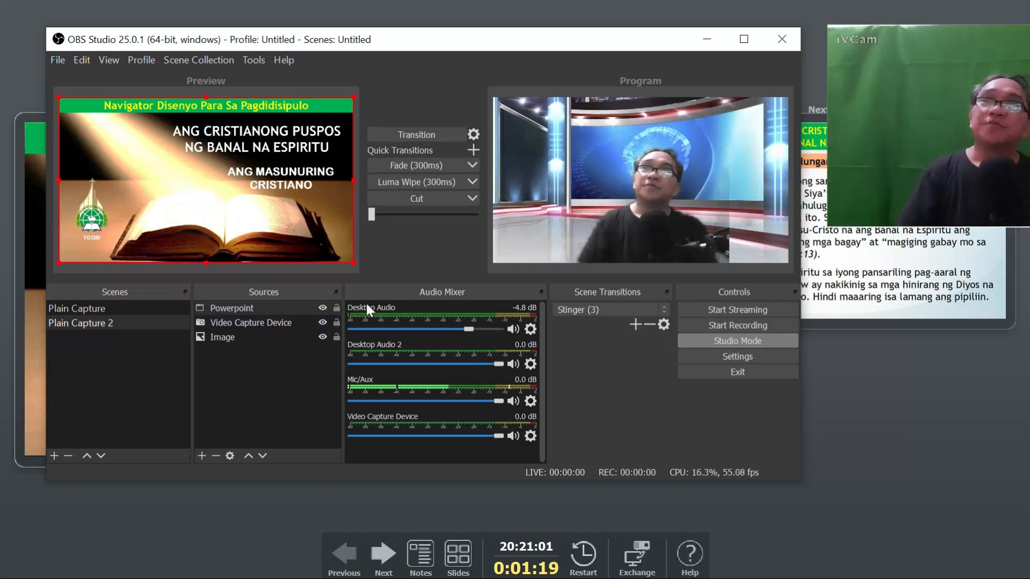
{"action": "left_click", "coordinate": [422, 170]}
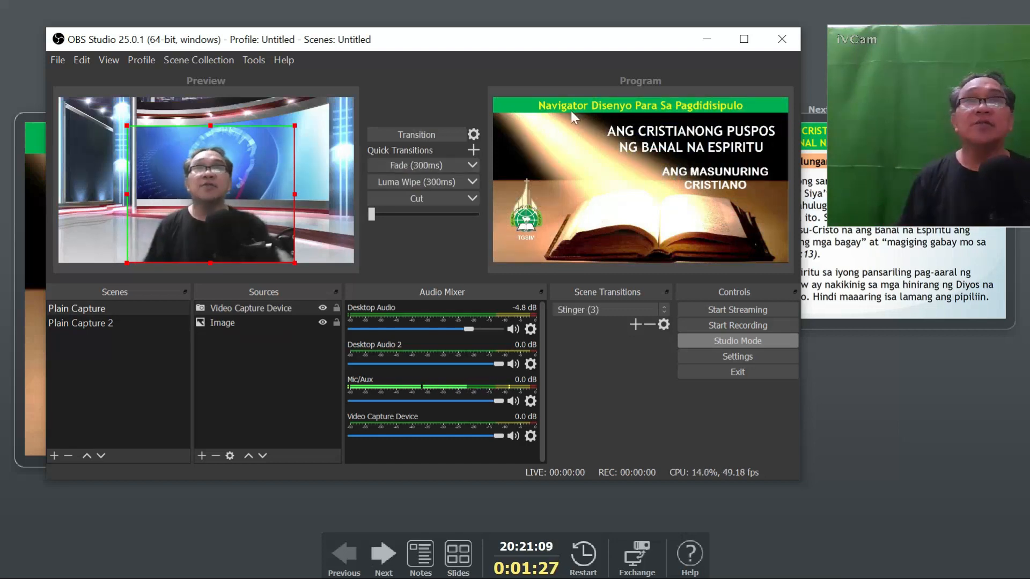
{"action": "left_click", "coordinate": [427, 168]}
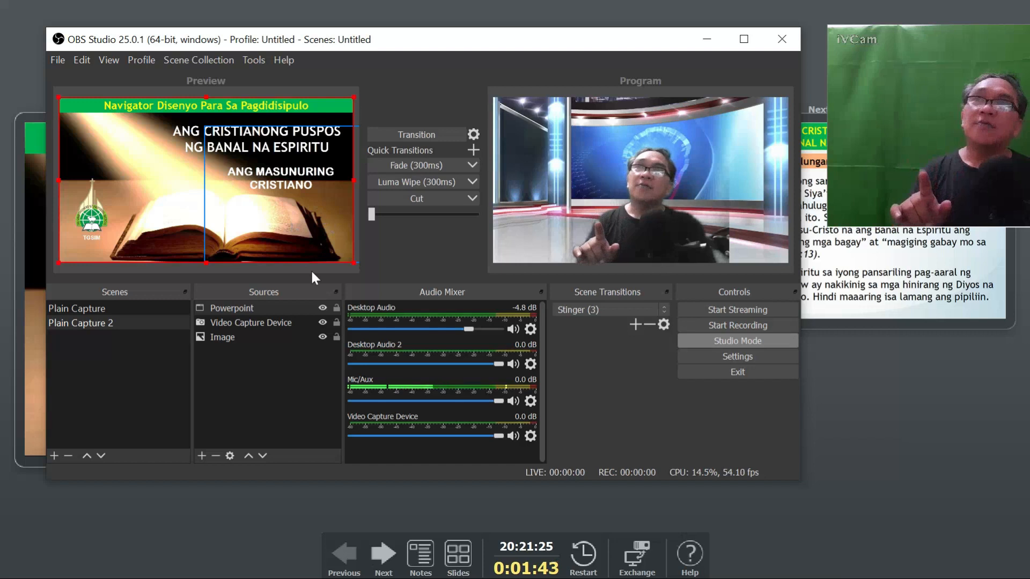
Step: Place the Powerpoint source below Video Capture Device and fade Plain Capture 2 in and out of the program output
{"action": "left_click", "coordinate": [312, 340]}
{"action": "left_click", "coordinate": [249, 308]}
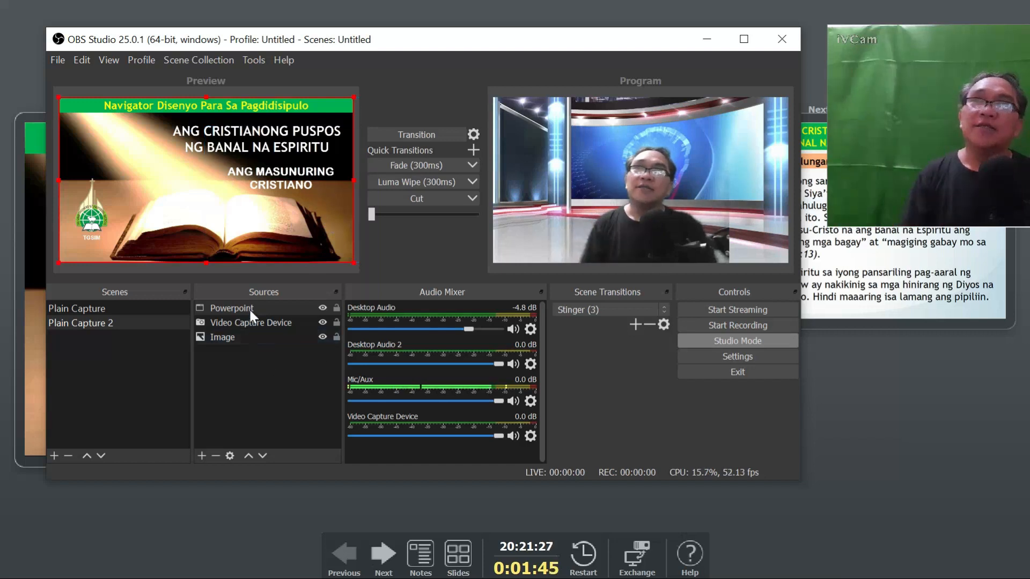
{"action": "left_click", "coordinate": [250, 336]}
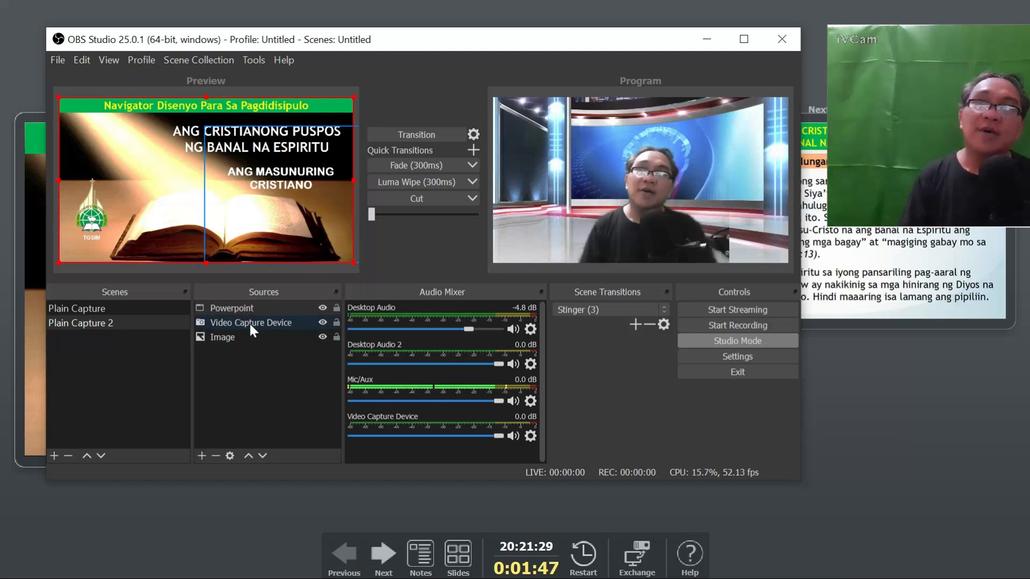
{"action": "left_click", "coordinate": [246, 331]}
{"action": "left_click", "coordinate": [249, 324]}
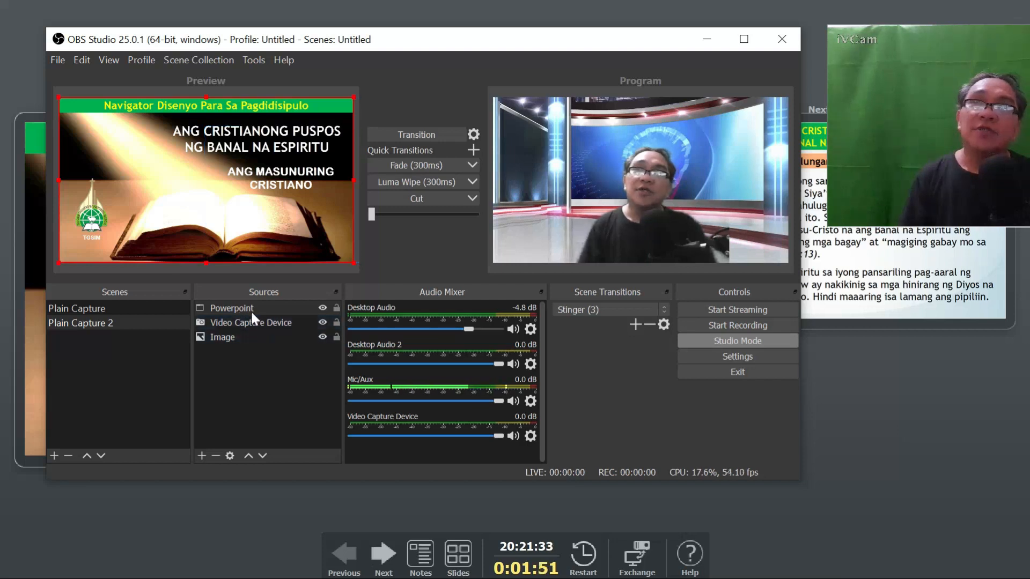
{"action": "left_click", "coordinate": [251, 310]}
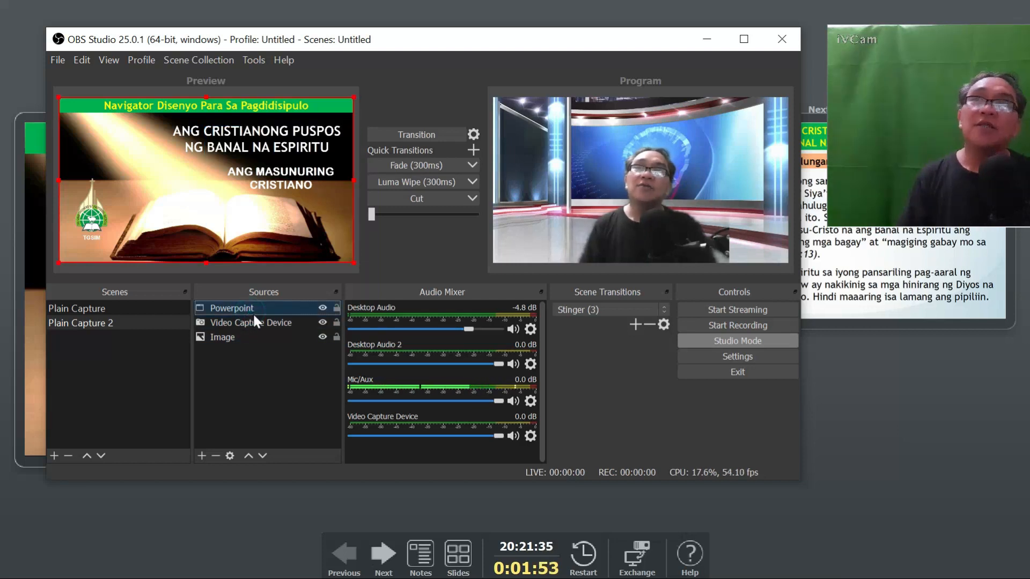
{"action": "left_click", "coordinate": [247, 455]}
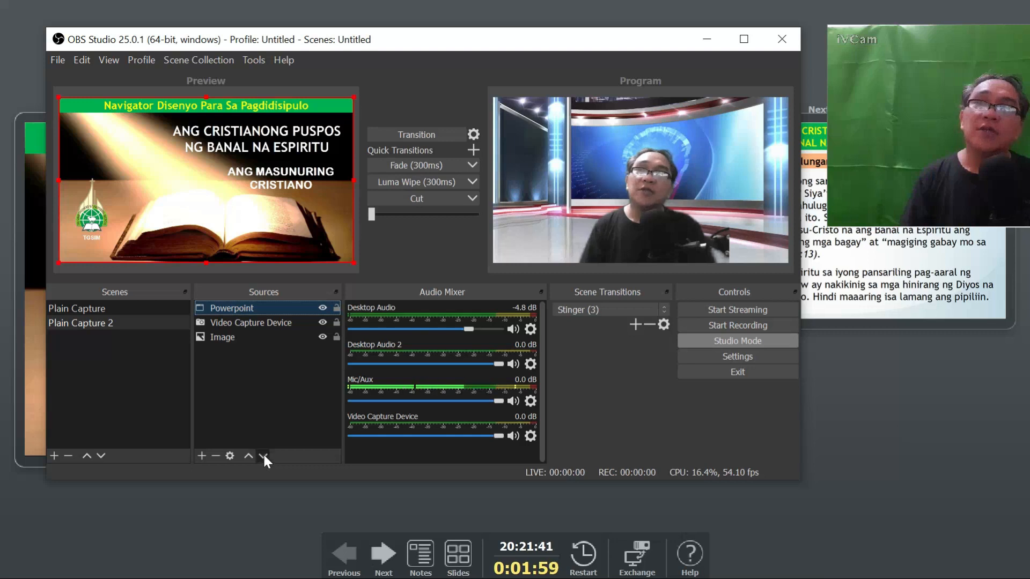
{"action": "left_click", "coordinate": [263, 456]}
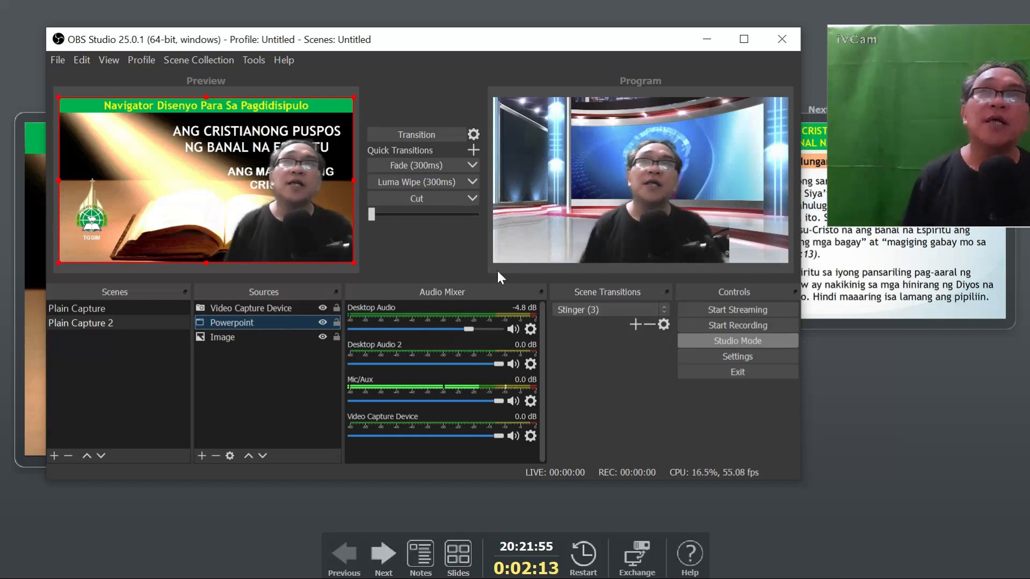
{"action": "left_click", "coordinate": [445, 163]}
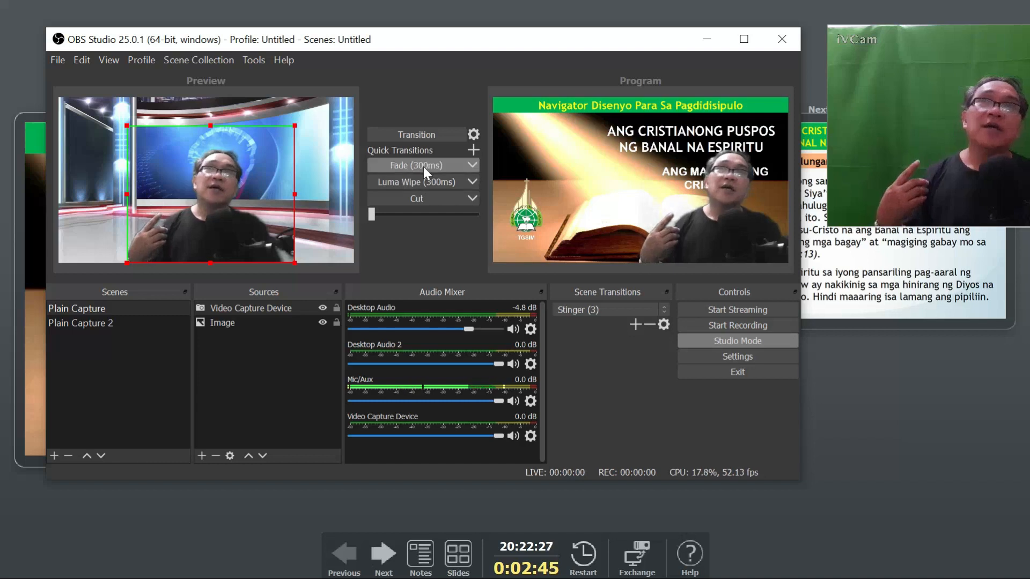
{"action": "left_click", "coordinate": [423, 166]}
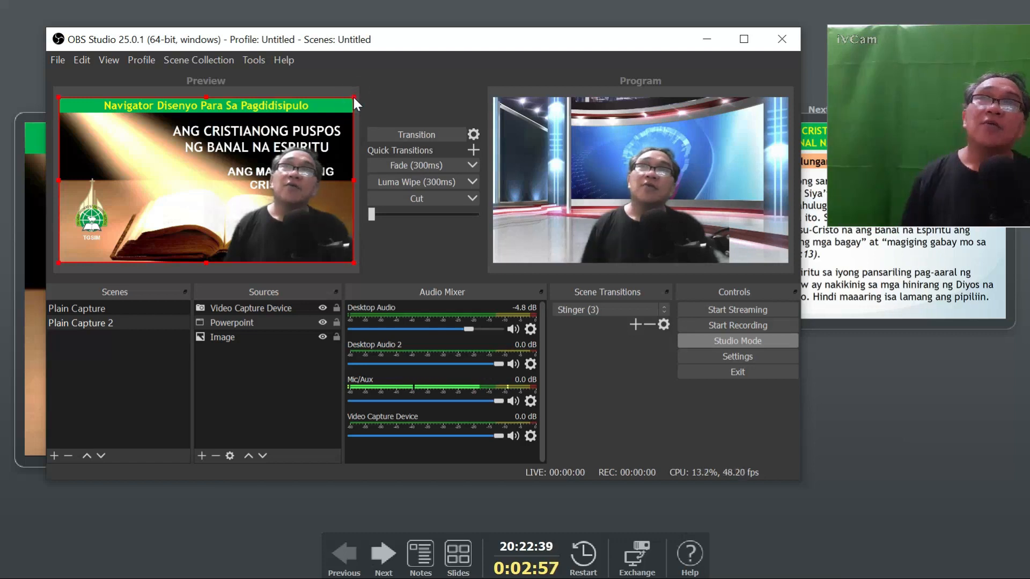
Step: Shrink the slide picture, place it in the background's upper-left area, and fade Plain Capture 2 to the program output
{"action": "left_click_drag", "start_coordinate": [346, 106], "coordinate": [260, 157]}
{"action": "left_click_drag", "start_coordinate": [185, 185], "coordinate": [197, 149]}
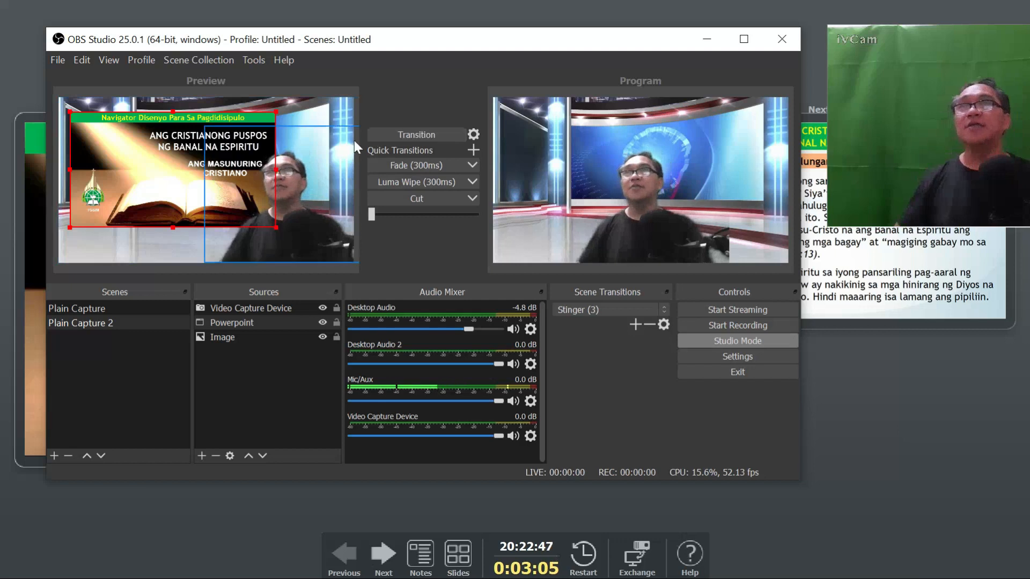
{"action": "left_click", "coordinate": [424, 165]}
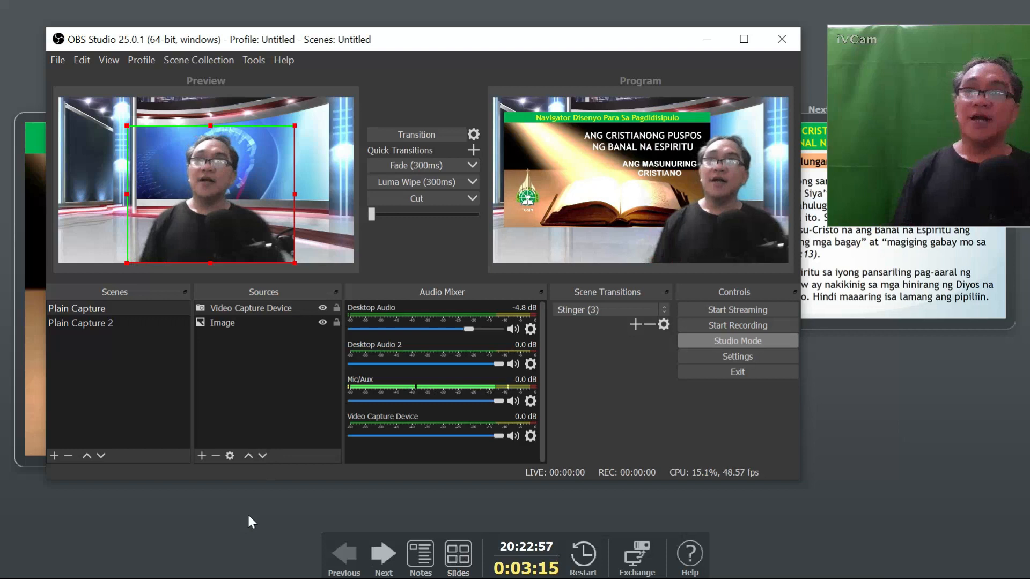
Step: Advance the Impress slide show three times to bring in the next slide and its two paragraphs
{"action": "left_click", "coordinate": [387, 563]}
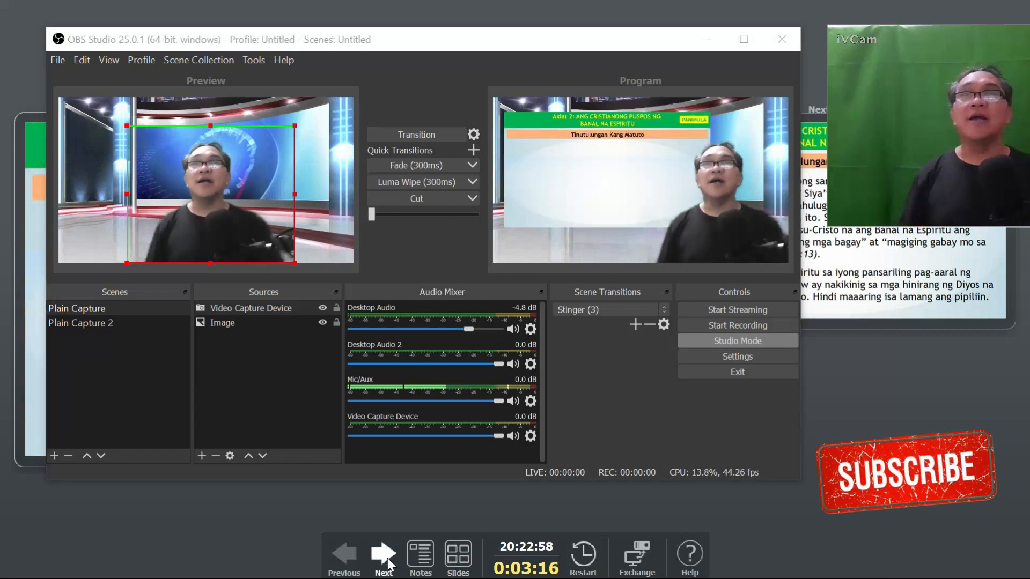
{"action": "left_click", "coordinate": [387, 563]}
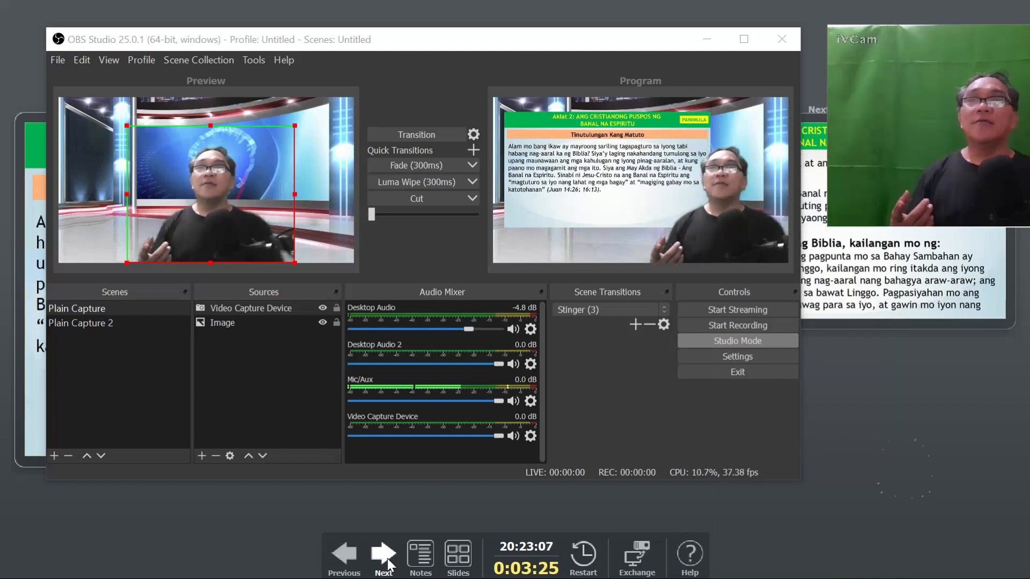
{"action": "left_click", "coordinate": [387, 563]}
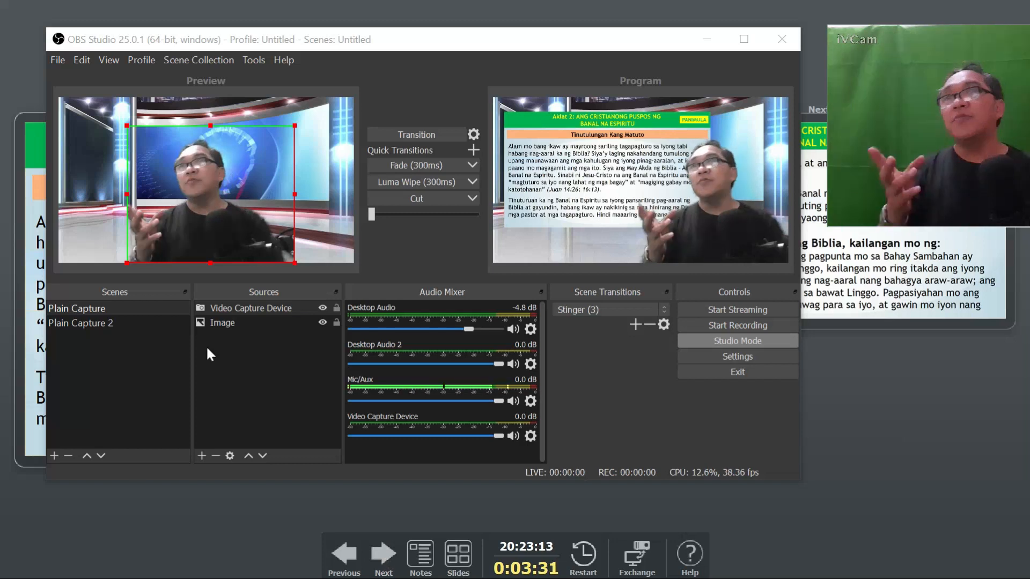
Step: Switch the program output back and forth between both scenes with Fade (300ms), ending with Plain Capture on air
{"action": "left_click", "coordinate": [218, 325]}
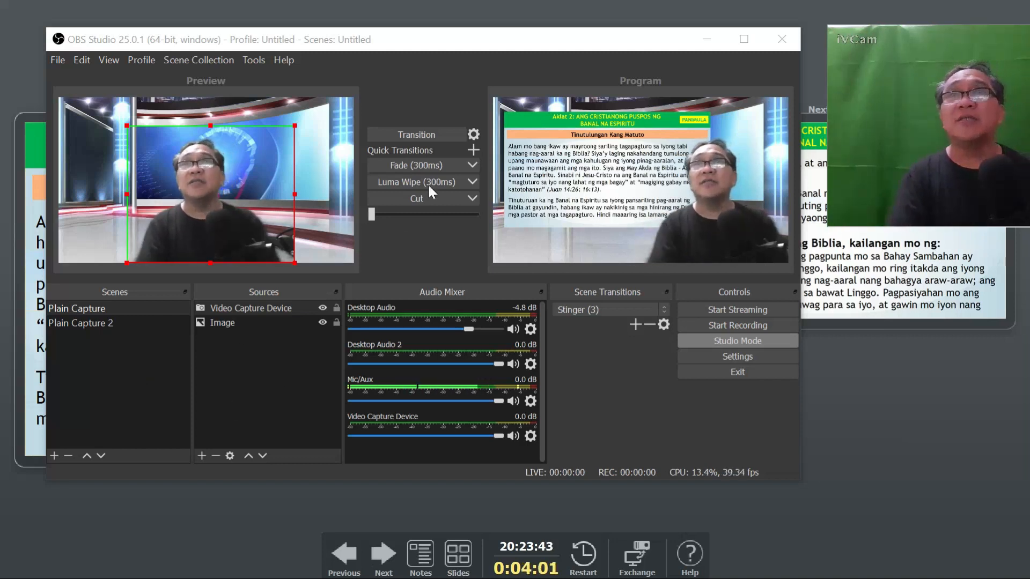
{"action": "left_click", "coordinate": [433, 169]}
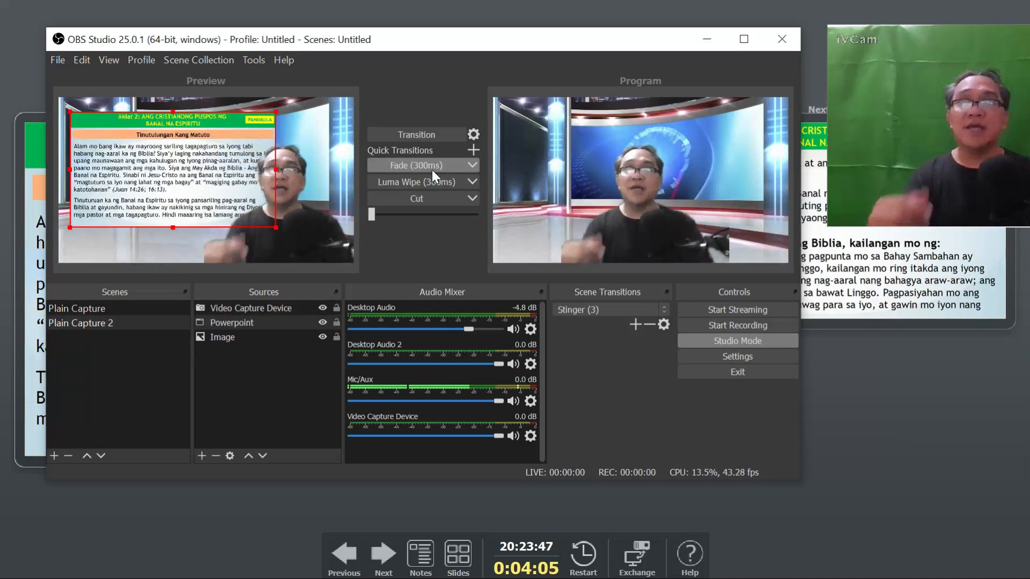
{"action": "left_click", "coordinate": [432, 170]}
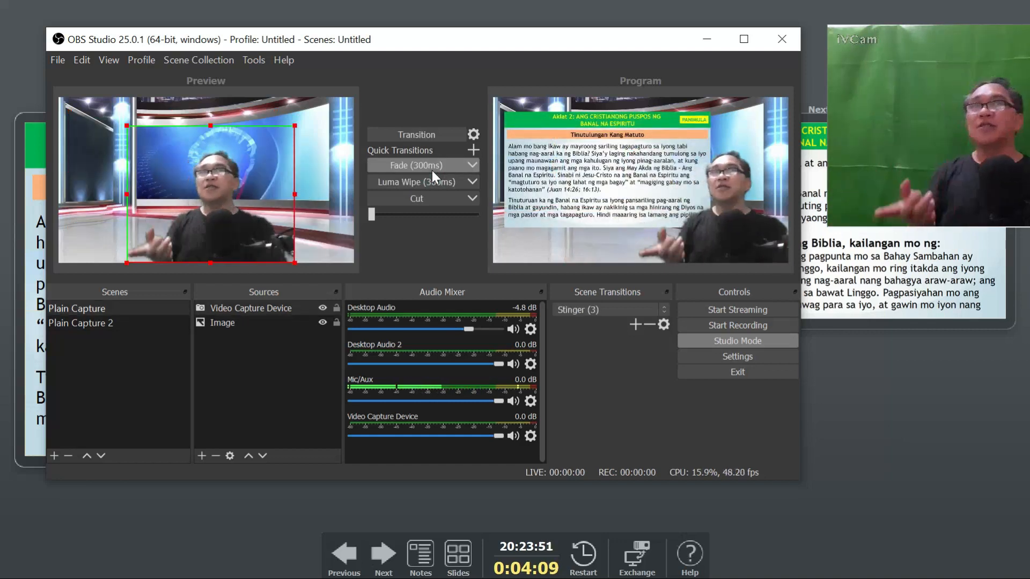
{"action": "left_click", "coordinate": [432, 171]}
{"action": "left_click", "coordinate": [432, 170]}
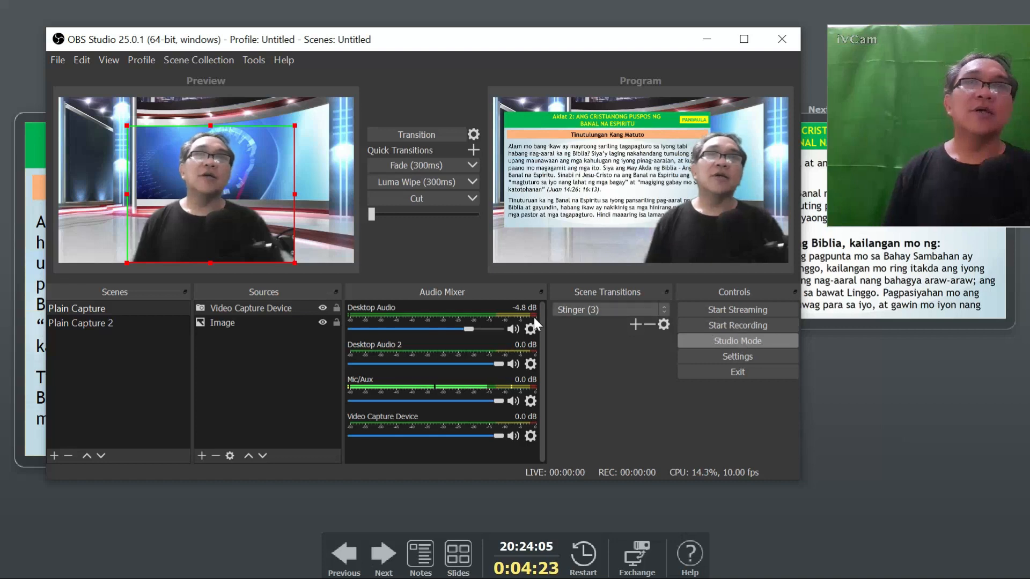
{"action": "left_click", "coordinate": [408, 165]}
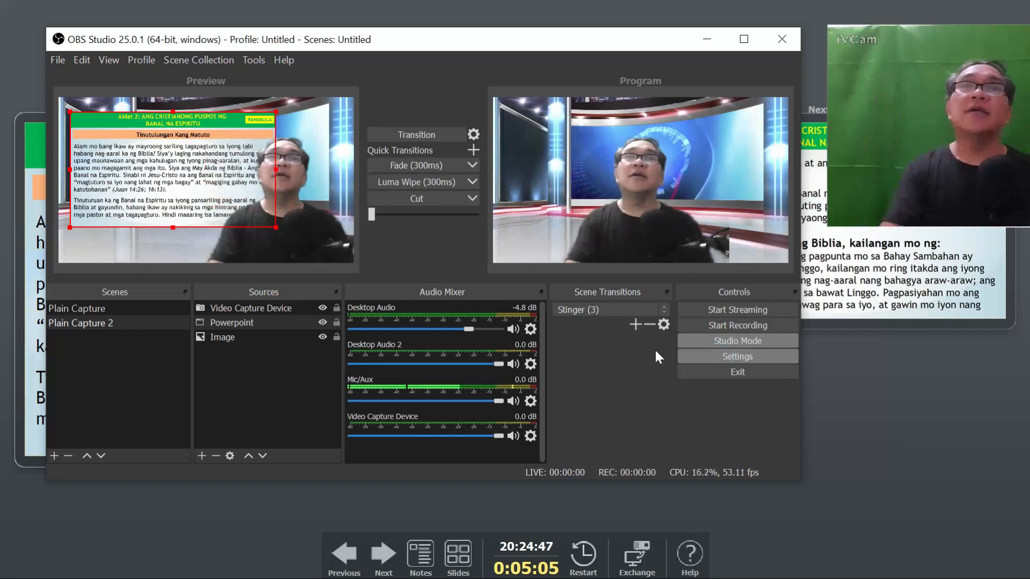
Step: Review the output settings, examining the available recording encoders and the streaming audio bitrate choices
{"action": "left_click", "coordinate": [713, 356]}
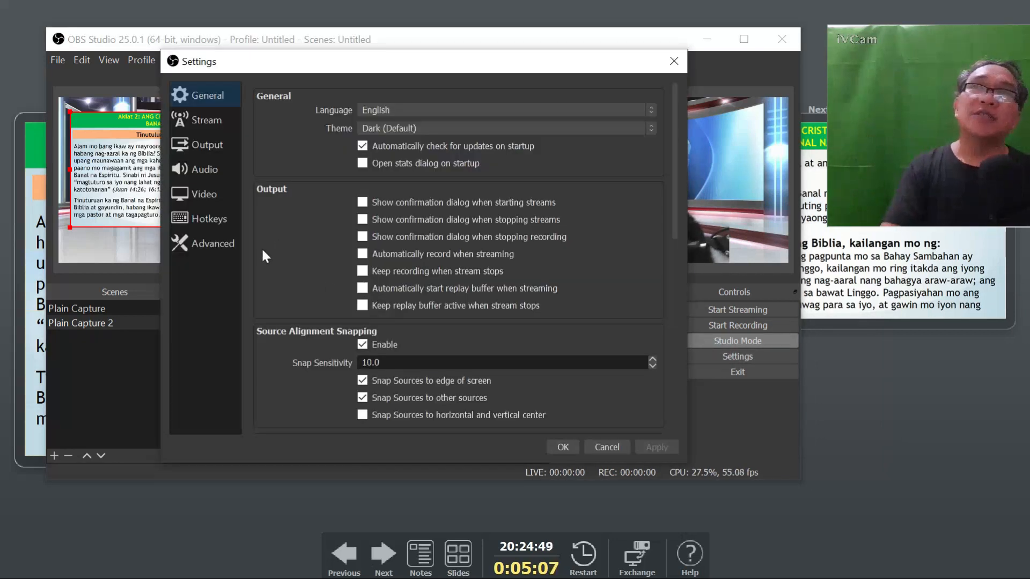
{"action": "left_click", "coordinate": [191, 149]}
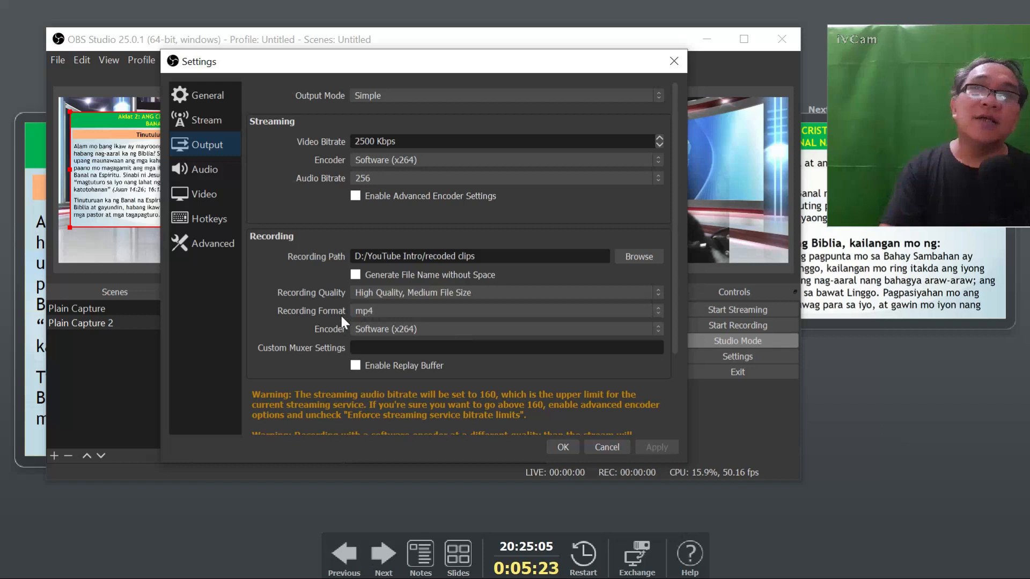
{"action": "left_click", "coordinate": [422, 332]}
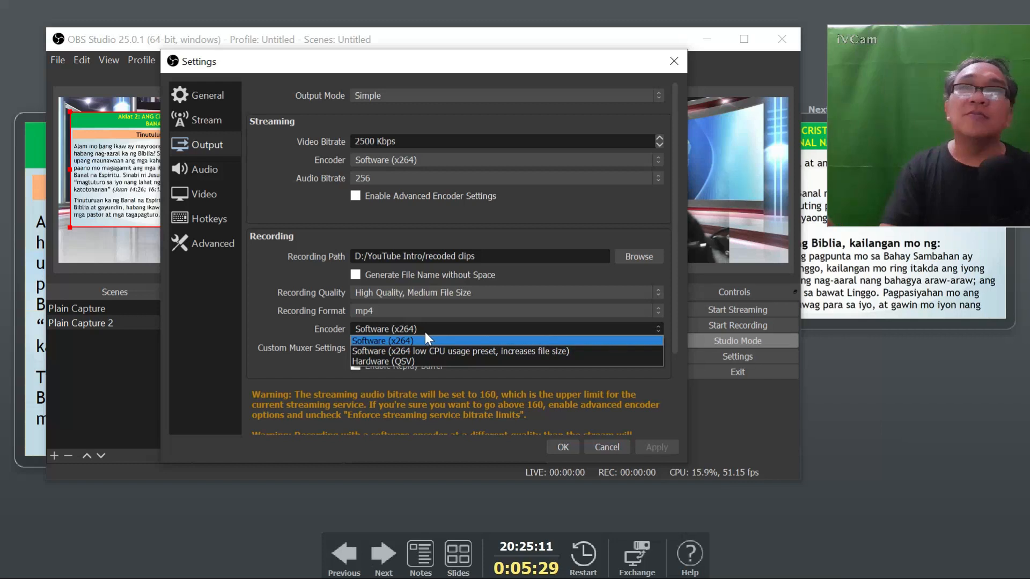
{"action": "left_click", "coordinate": [425, 333]}
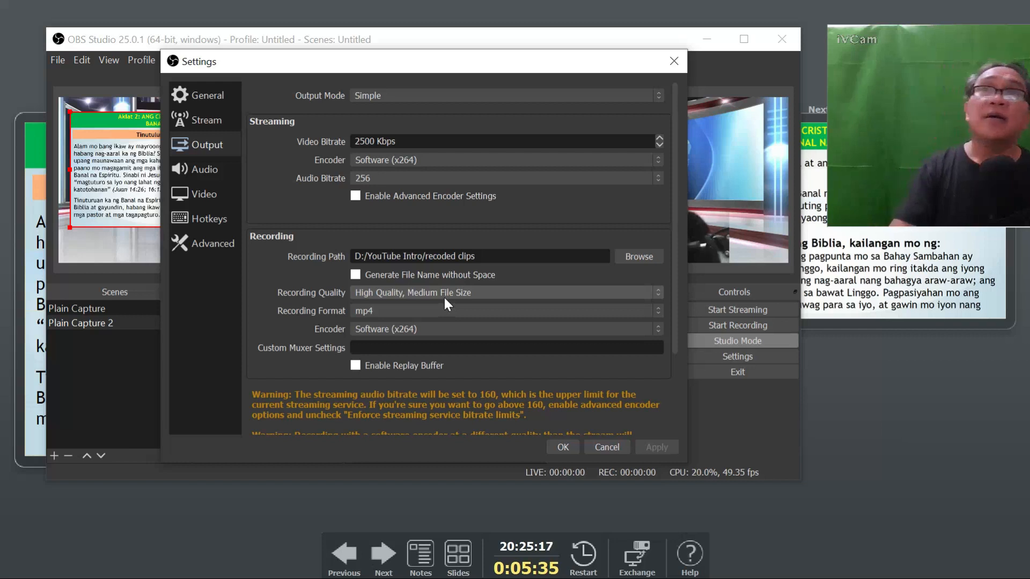
{"action": "left_click", "coordinate": [446, 182]}
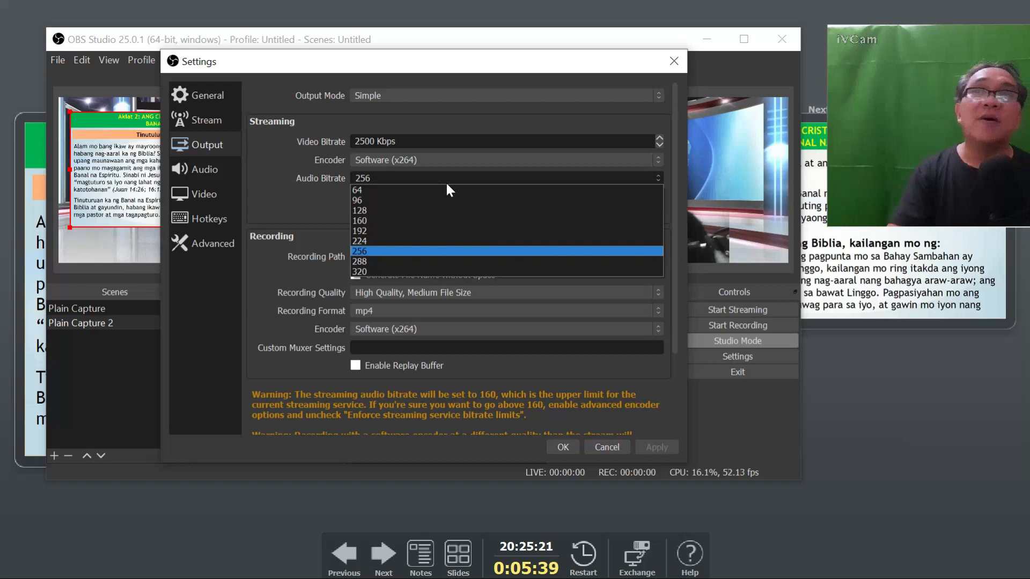
{"action": "left_click", "coordinate": [446, 181]}
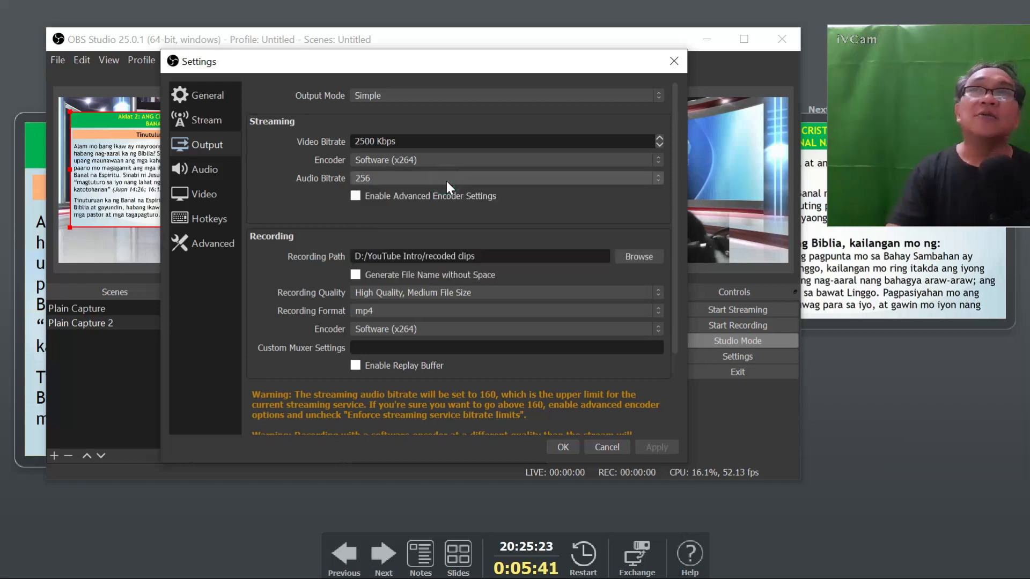